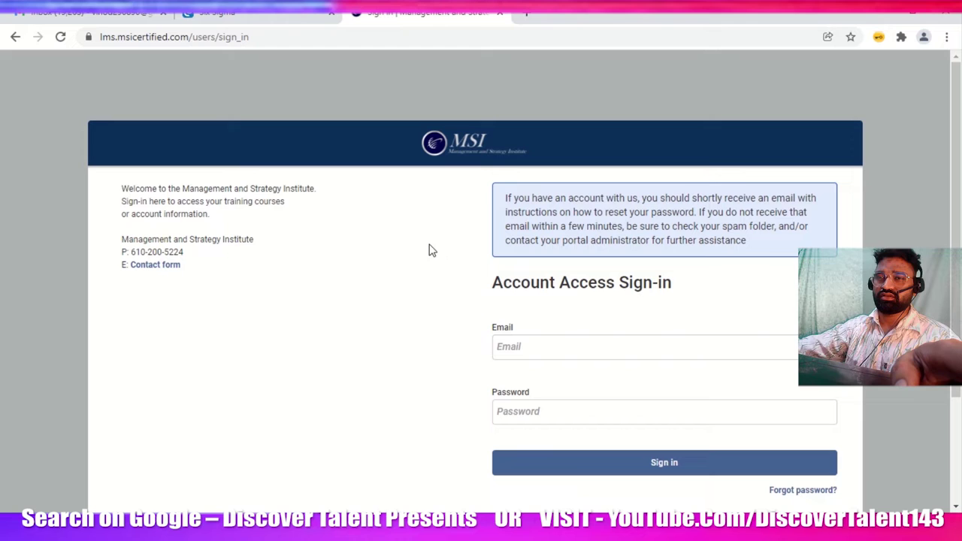
# Leave the sign-in page and return to the Professional Development Certifications catalogue via Continue Shopping
pyautogui.moveTo(125, 188); pyautogui.dragTo(215, 221)
pyautogui.click(249, 225)
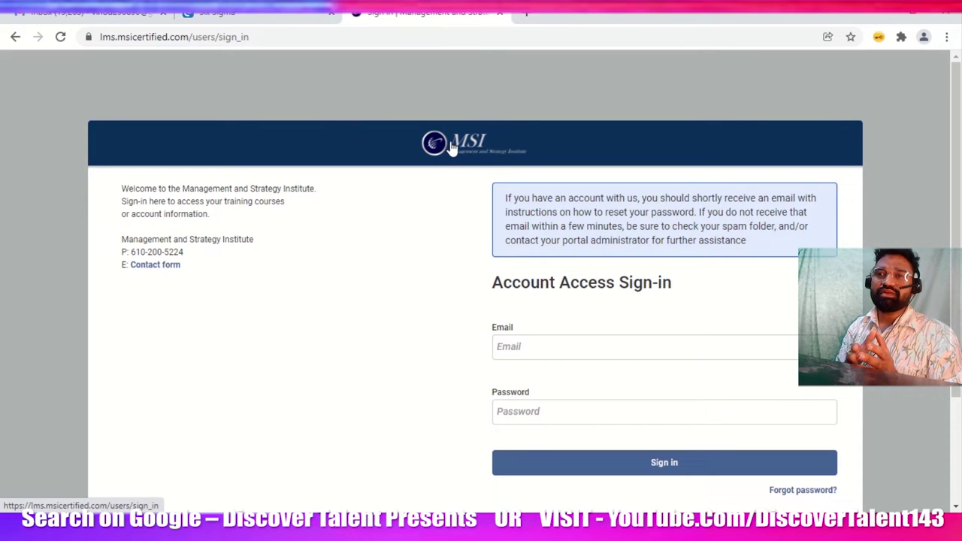
pyautogui.click(186, 44)
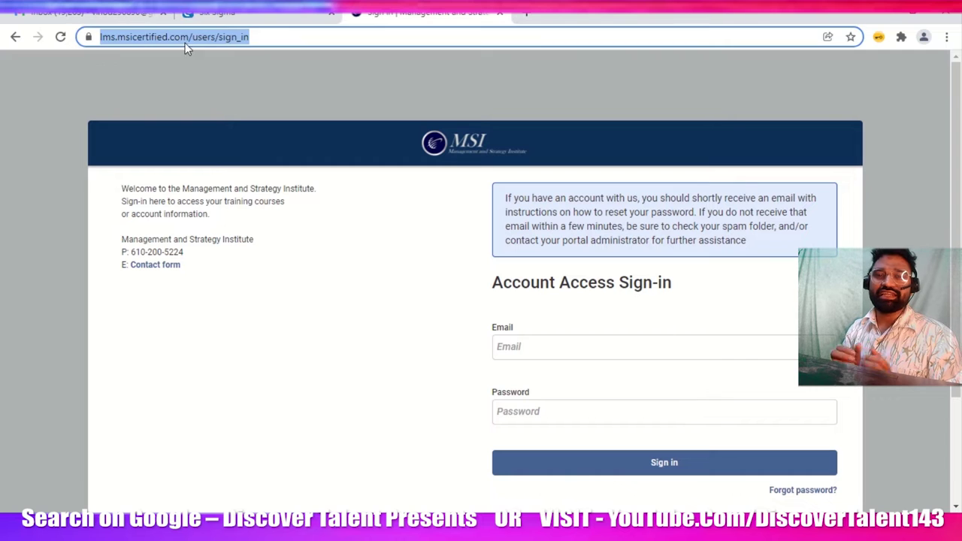
pyautogui.scroll(-2, 469, 390)
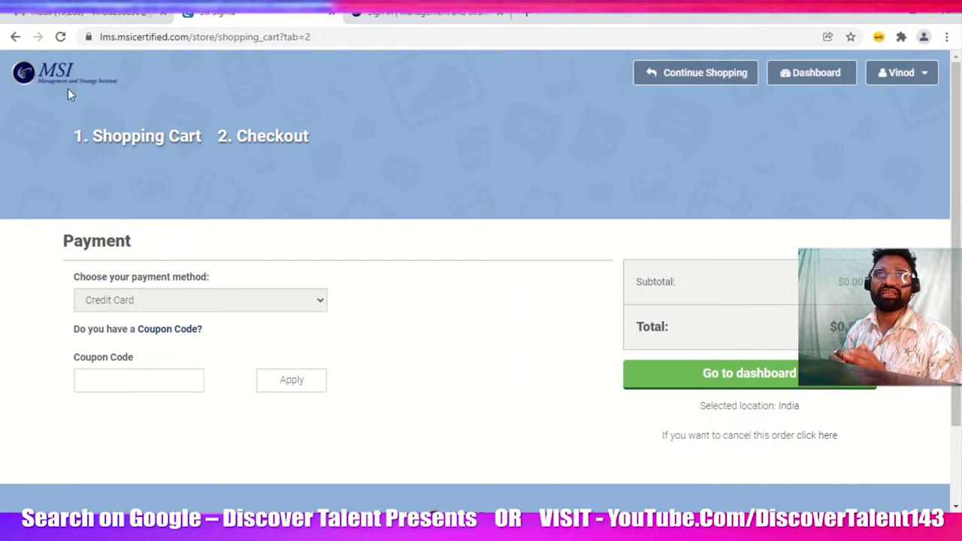
pyautogui.click(699, 77)
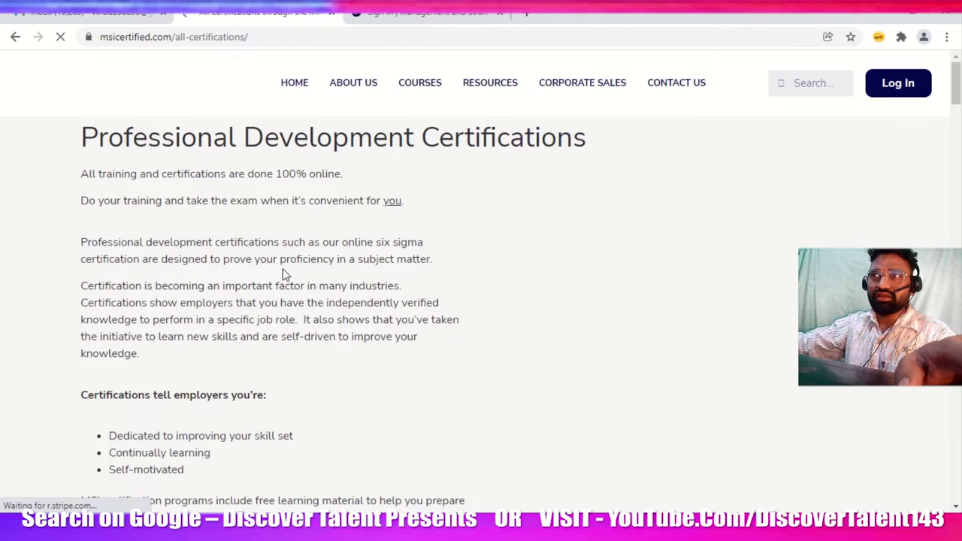
# Remove MSI Ambassador from the shopping cart and search the site for 'MSI anbassador'
pyautogui.moveTo(103, 174); pyautogui.dragTo(377, 323)
pyautogui.click(376, 323)
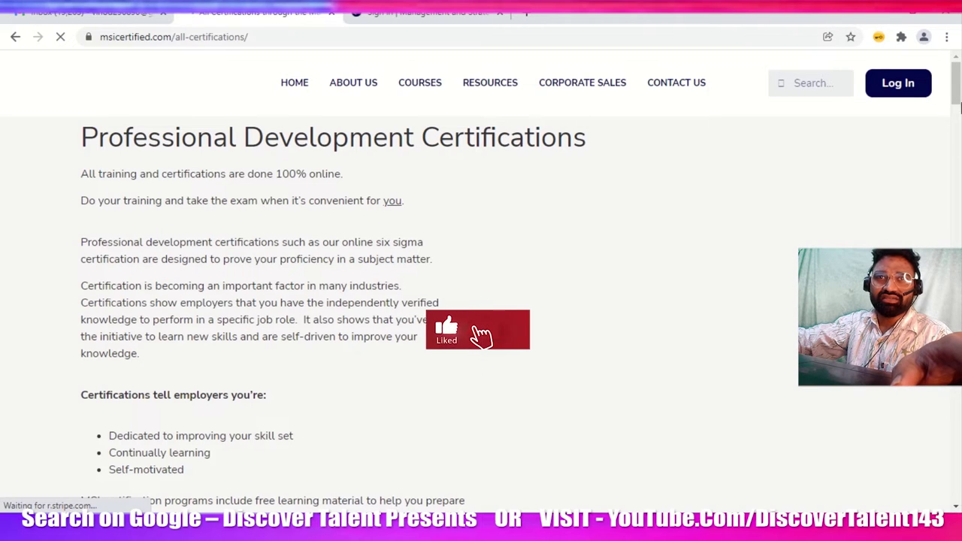
pyautogui.click(896, 84)
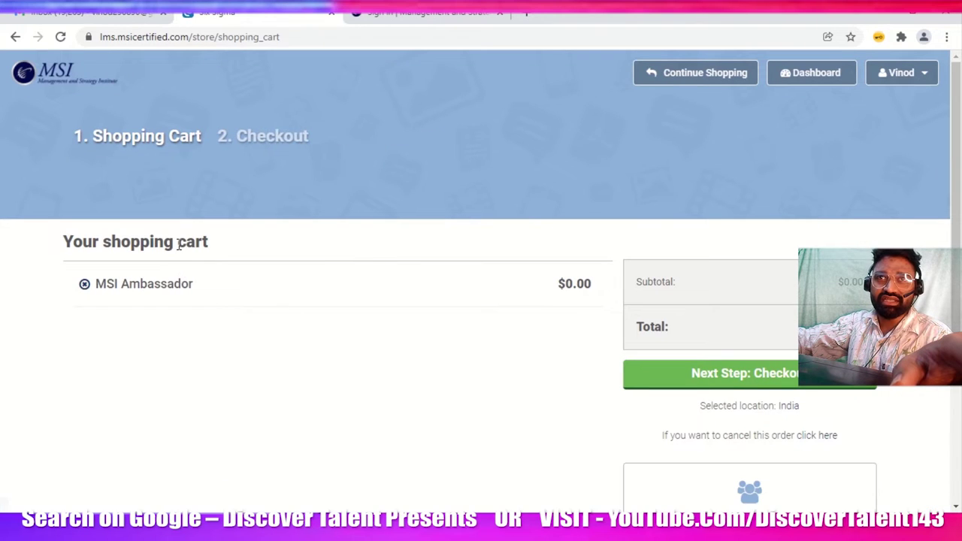
pyautogui.click(84, 286)
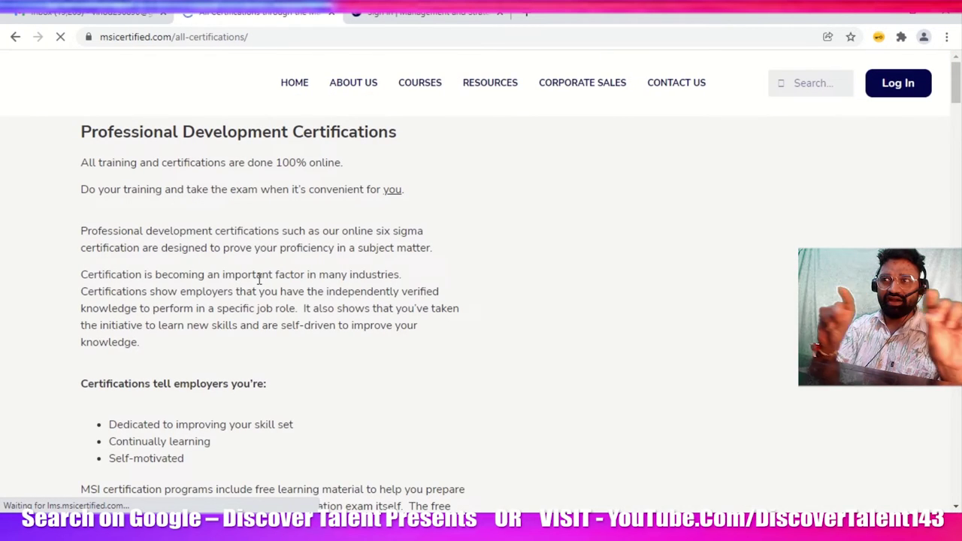
pyautogui.click(827, 83)
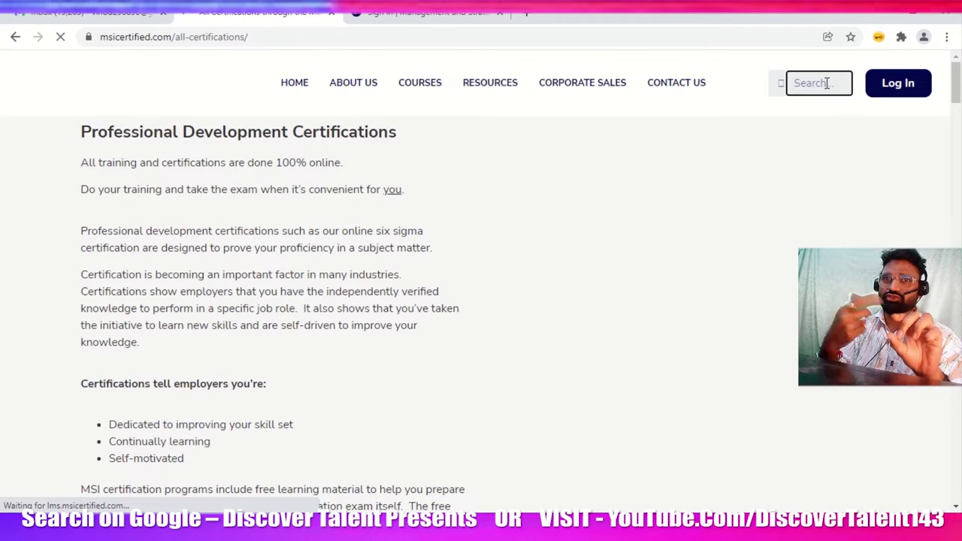
pyautogui.write('M')
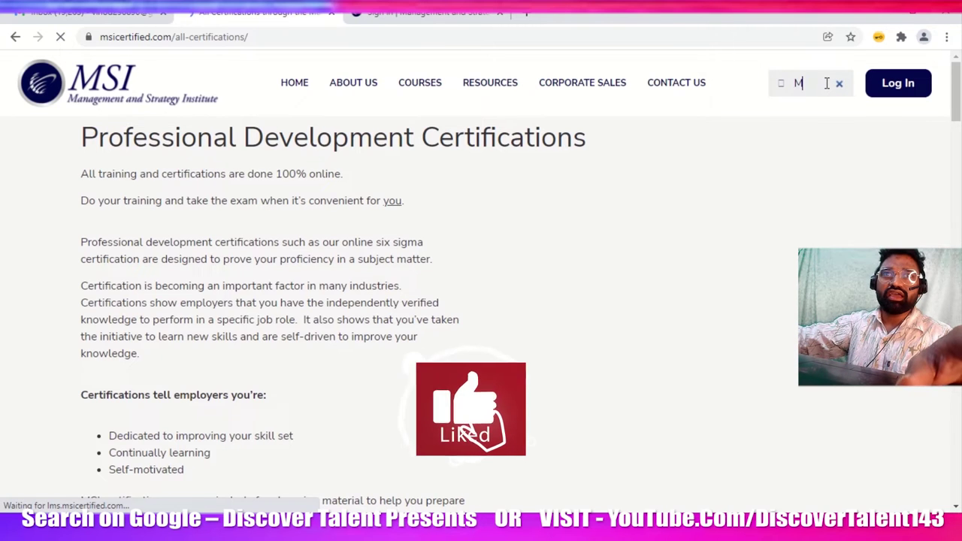
pyautogui.write('SI an')
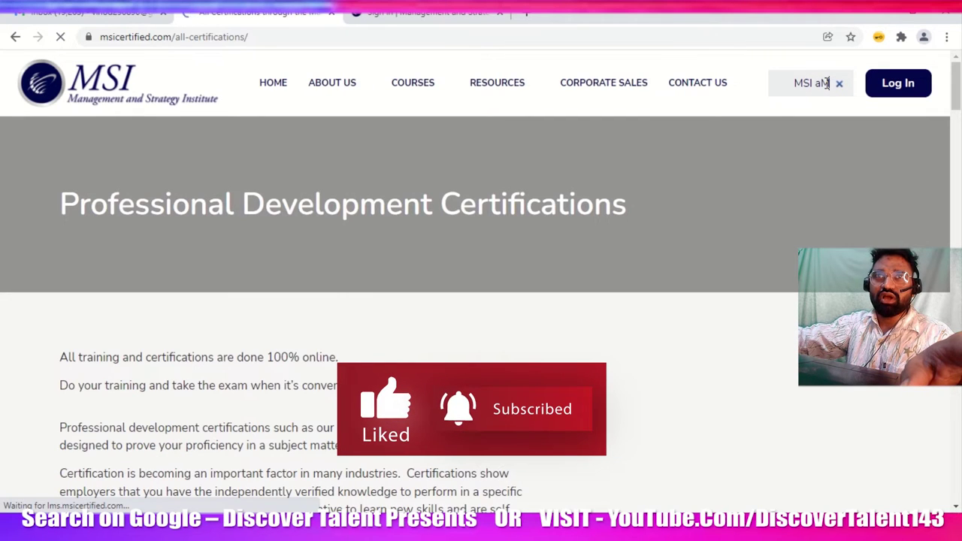
pyautogui.write('bassado')
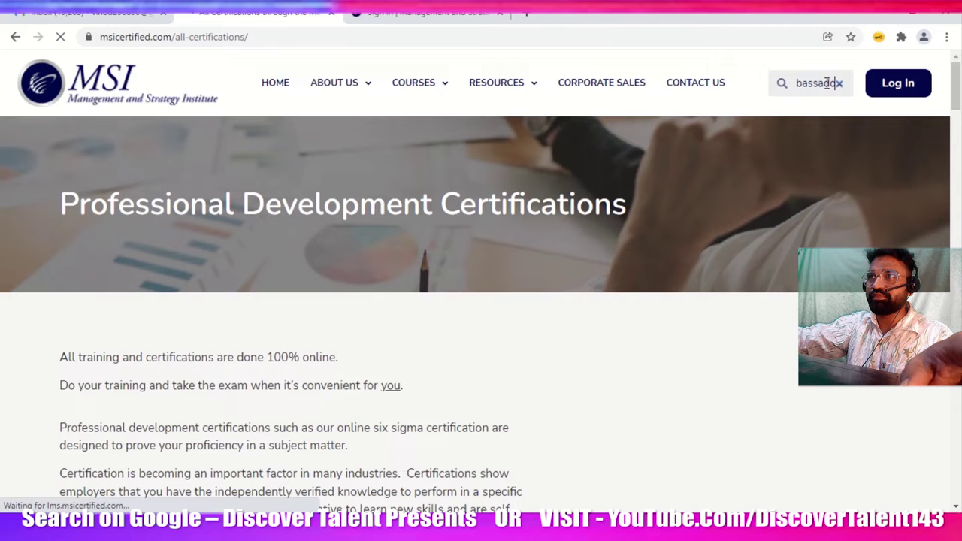
pyautogui.write('r')
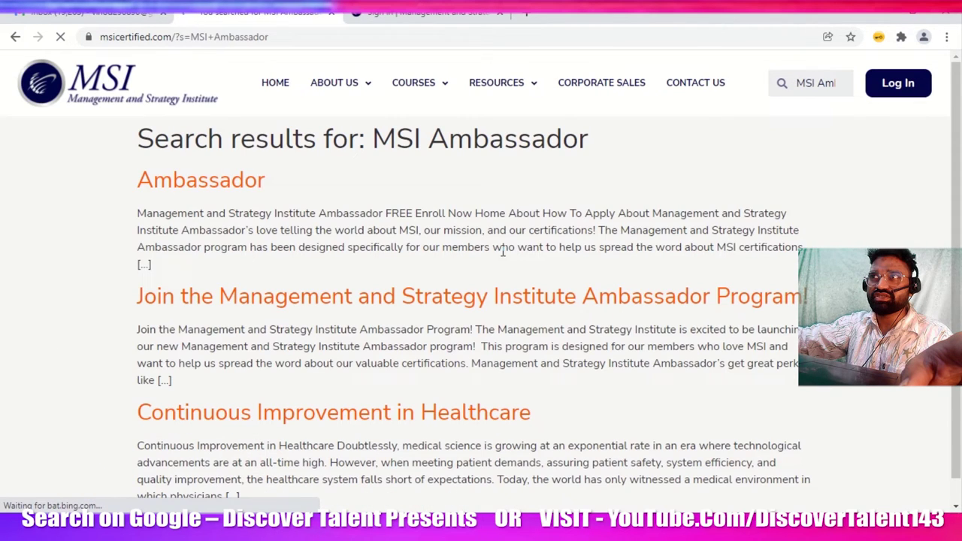
# Open the Ambassador program page, read through its perks, and enroll for $0.00
pyautogui.click(227, 188)
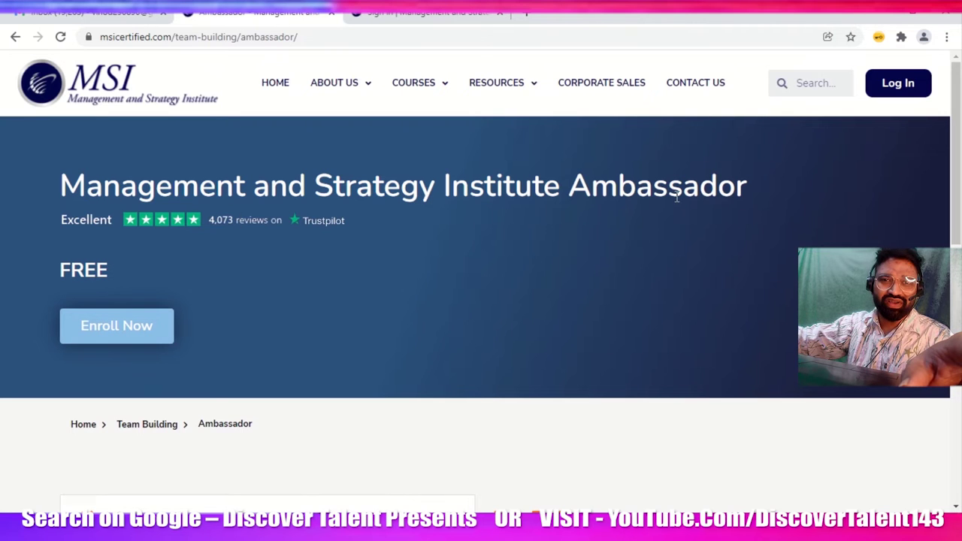
pyautogui.scroll(-4, 366, 339)
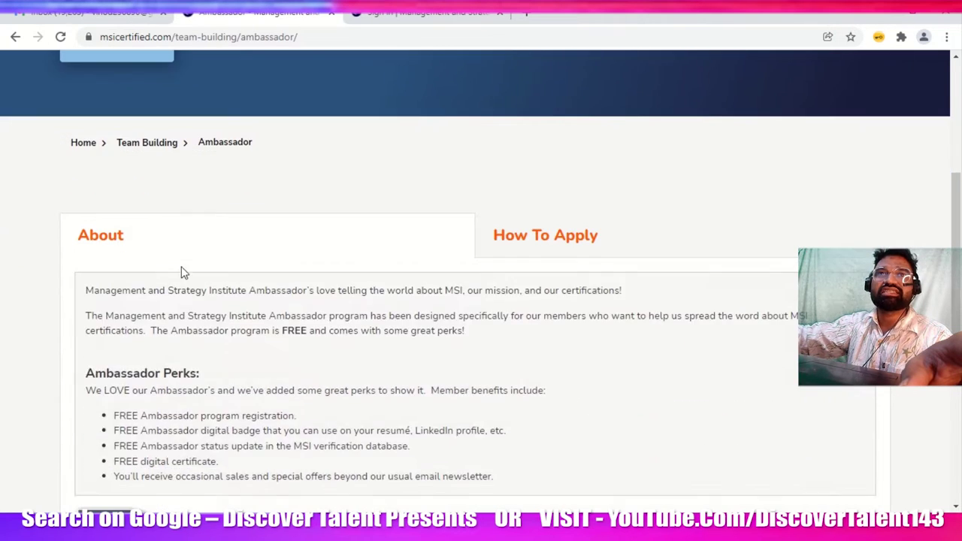
pyautogui.scroll(-2, 337, 345)
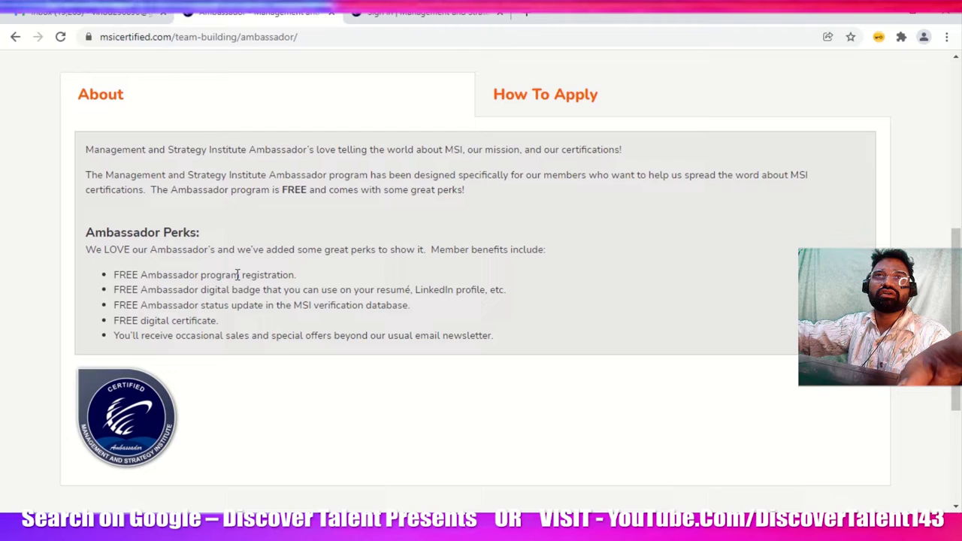
pyautogui.moveTo(238, 275); pyautogui.dragTo(464, 308)
pyautogui.click(268, 306)
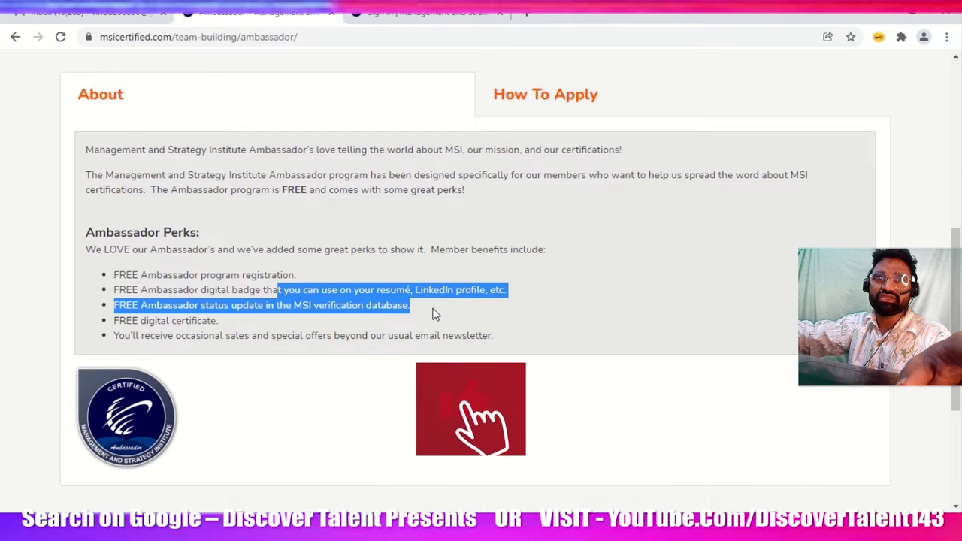
pyautogui.click(489, 283)
pyautogui.moveTo(268, 275); pyautogui.dragTo(500, 289)
pyautogui.click(368, 320)
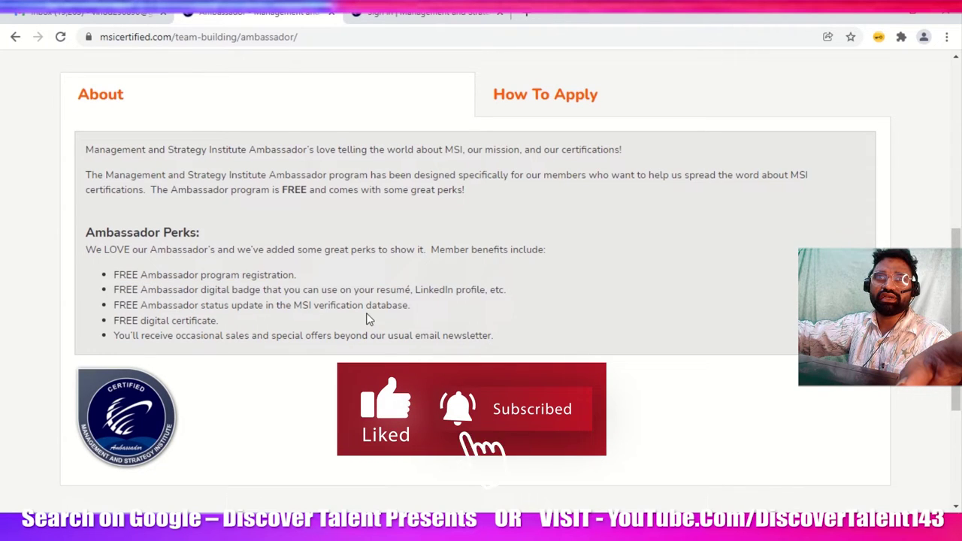
pyautogui.moveTo(409, 306); pyautogui.dragTo(208, 307)
pyautogui.click(226, 335)
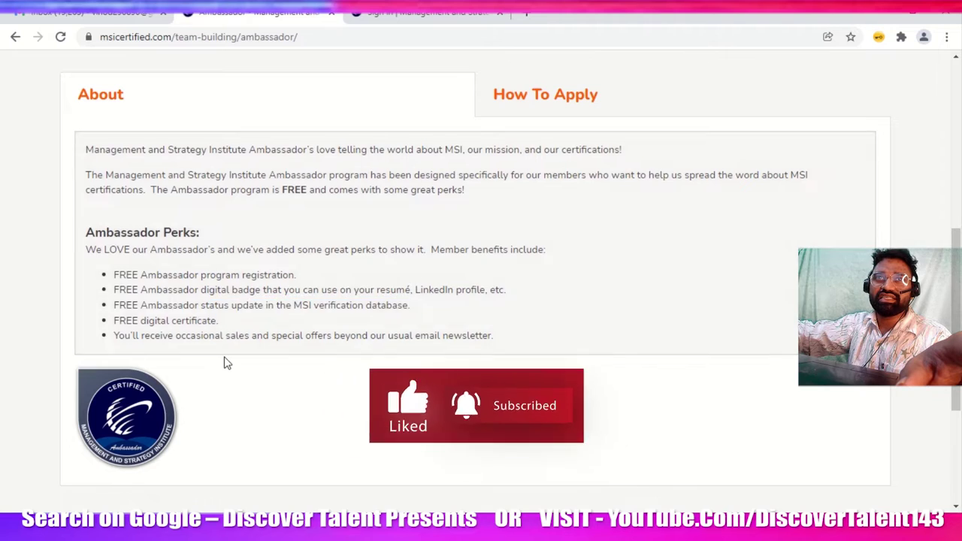
pyautogui.scroll(5, 227, 363)
pyautogui.click(116, 259)
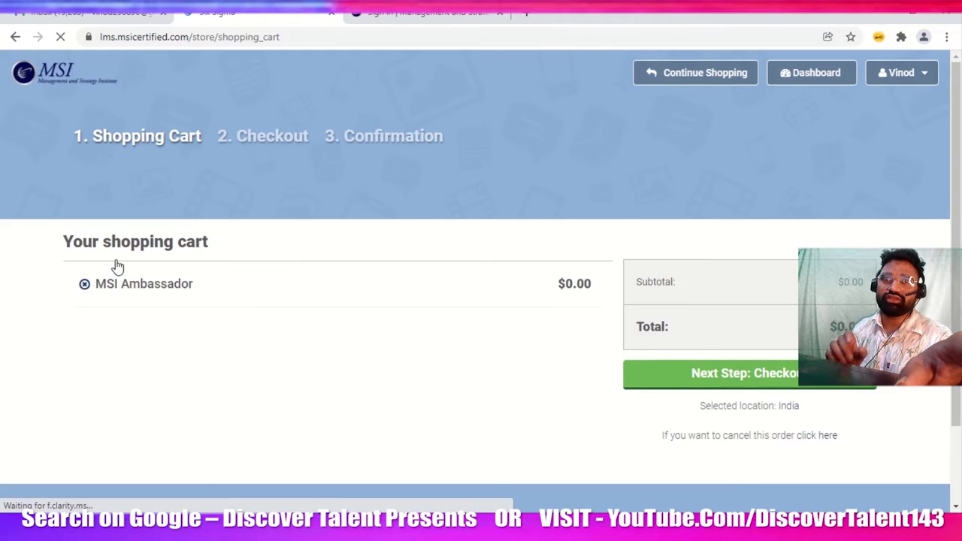
# Complete the free $0.00 checkout and go to the dashboard
pyautogui.click(805, 384)
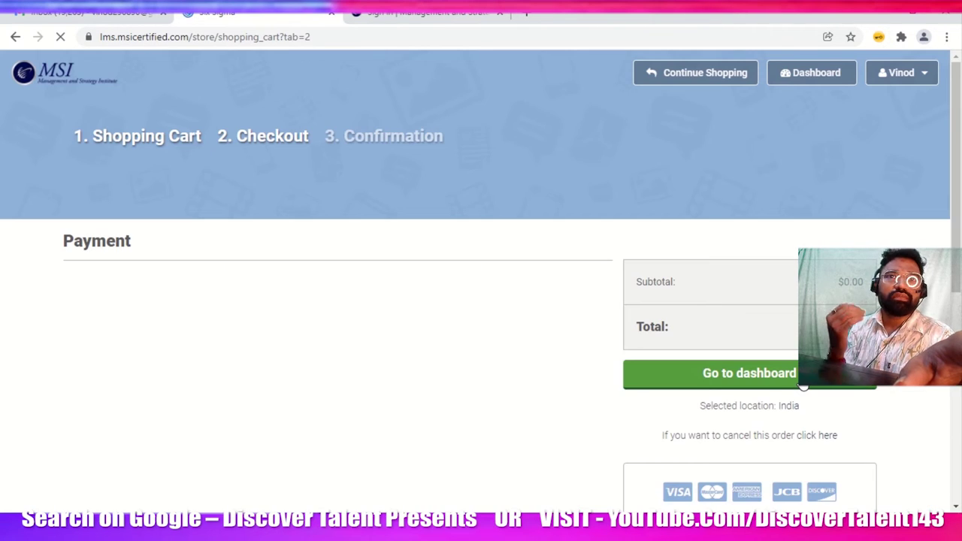
pyautogui.scroll(-1, 737, 387)
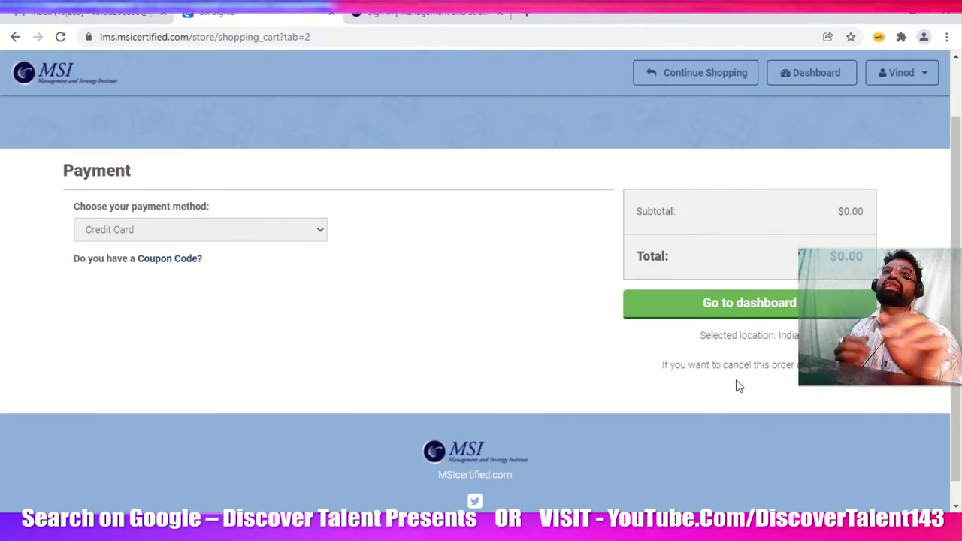
pyautogui.click(747, 303)
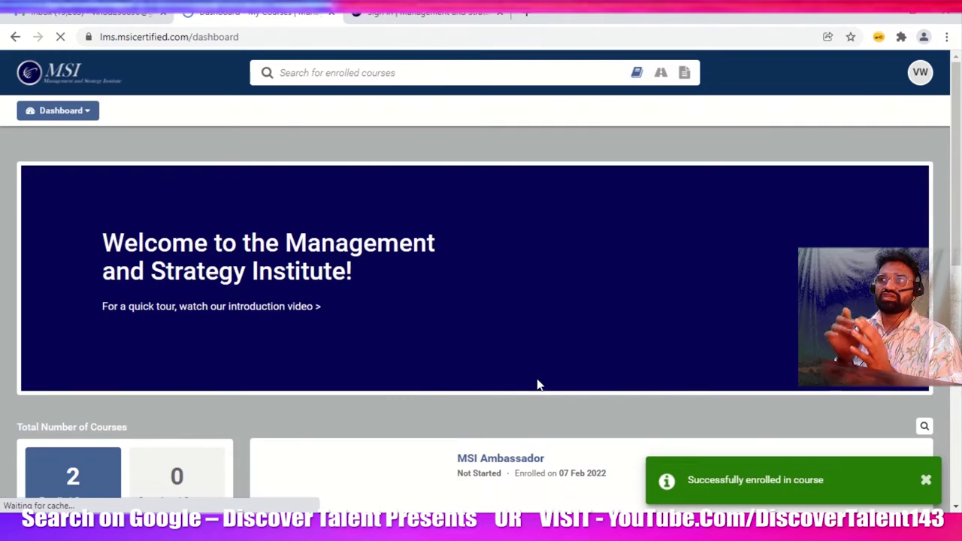
# Open the MSI Ambassador course from the dashboard's course list
pyautogui.scroll(-3, 420, 320)
pyautogui.scroll(-2, 471, 359)
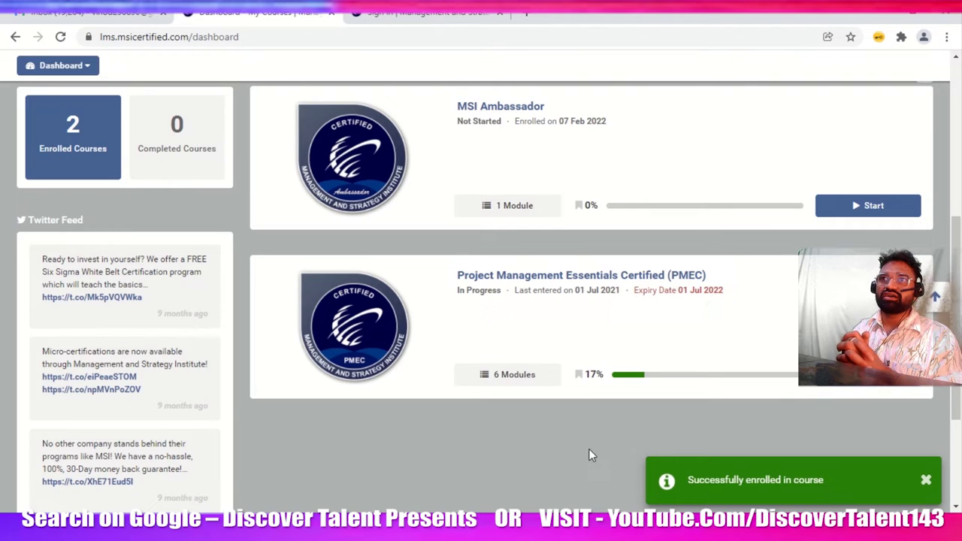
pyautogui.scroll(2, 405, 416)
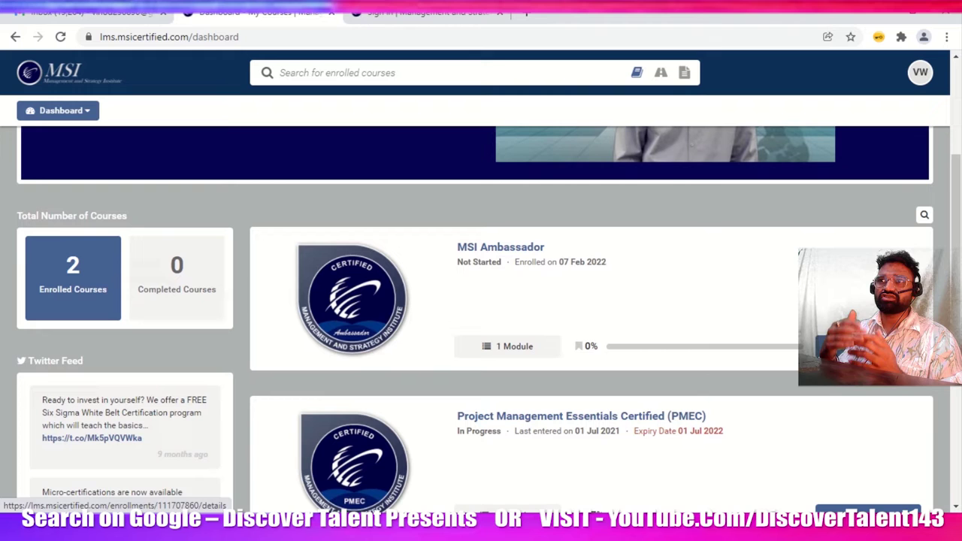
pyautogui.click(672, 328)
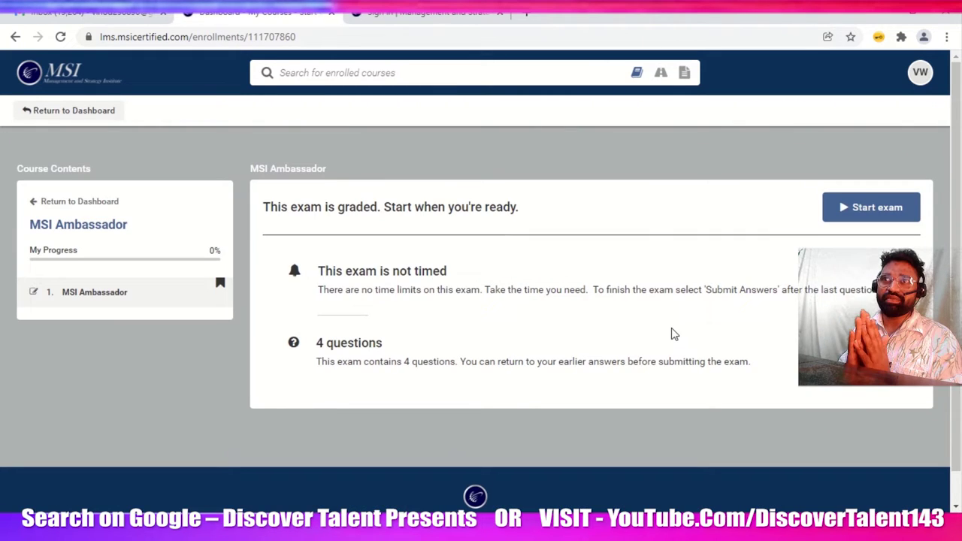
# Start the MSI Ambassador exam and answer Yes to questions 1 and 2
pyautogui.click(861, 210)
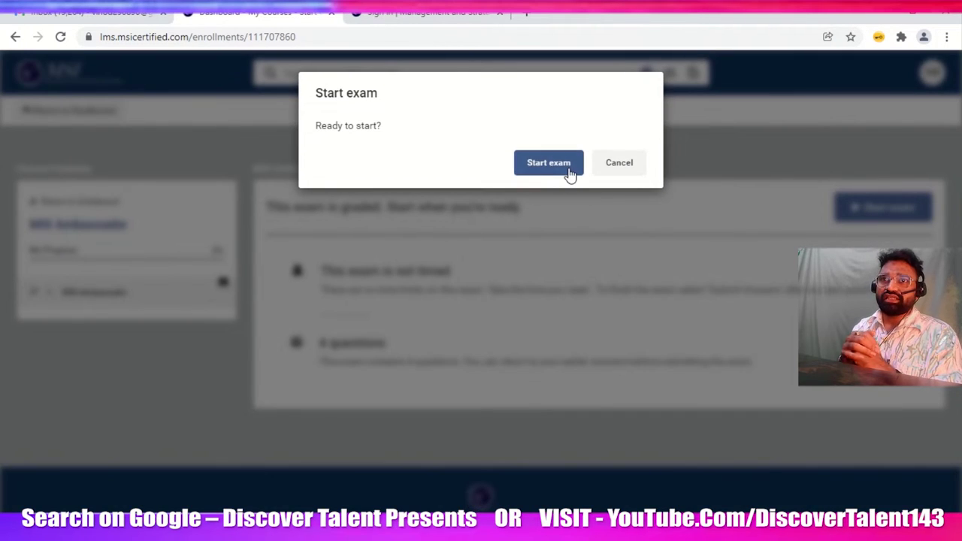
pyautogui.click(569, 169)
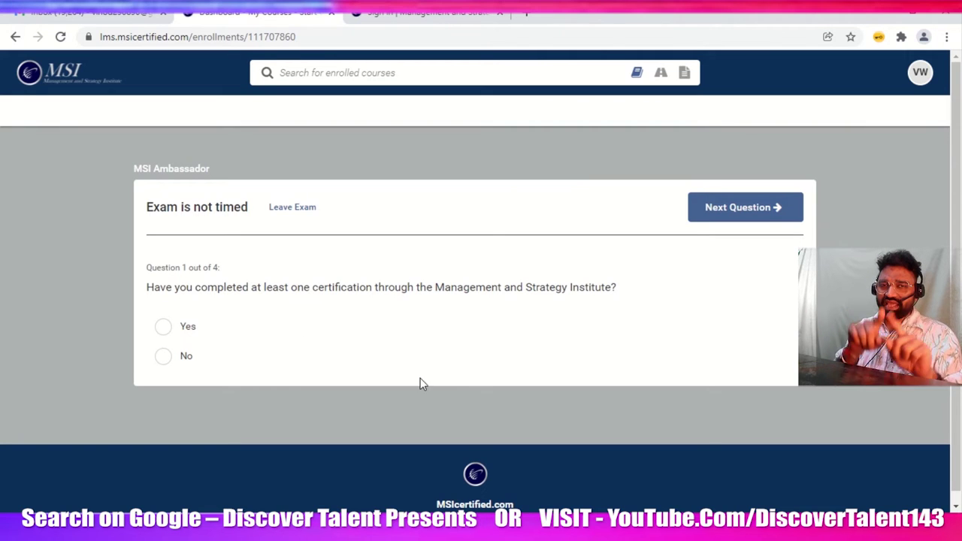
pyautogui.click(164, 335)
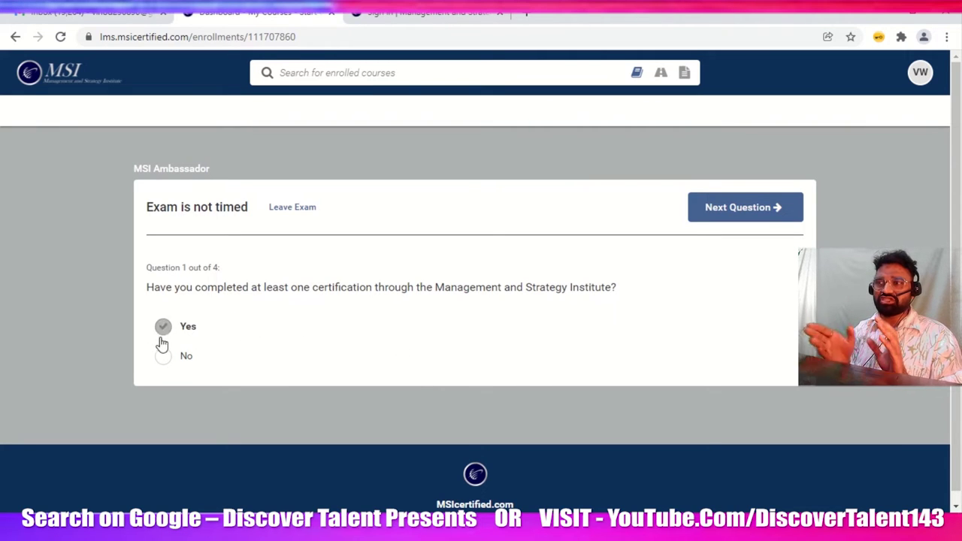
pyautogui.click(723, 209)
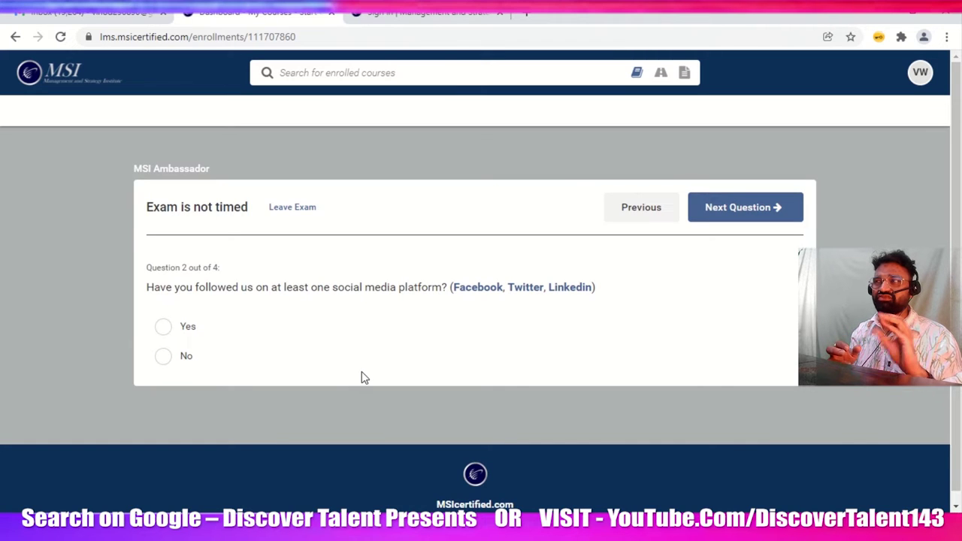
pyautogui.click(165, 329)
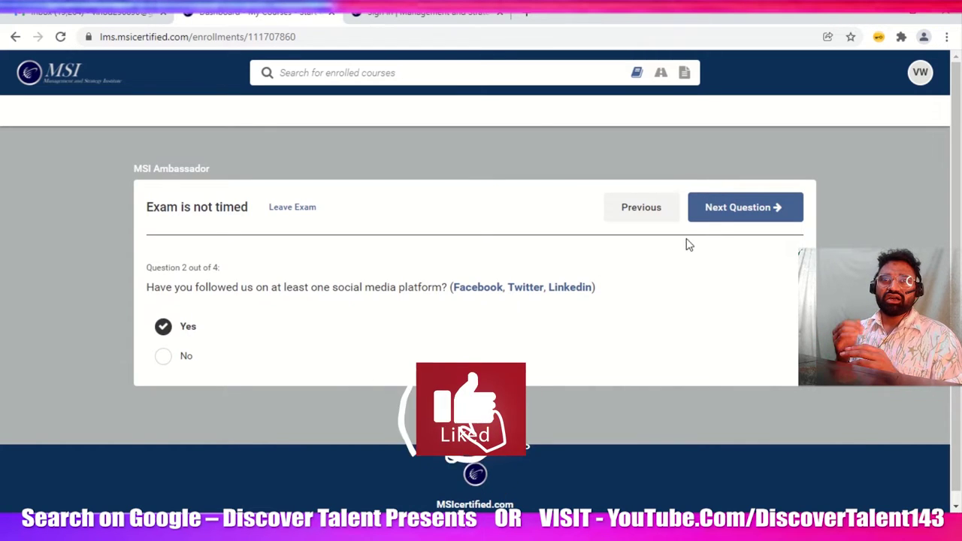
pyautogui.click(713, 216)
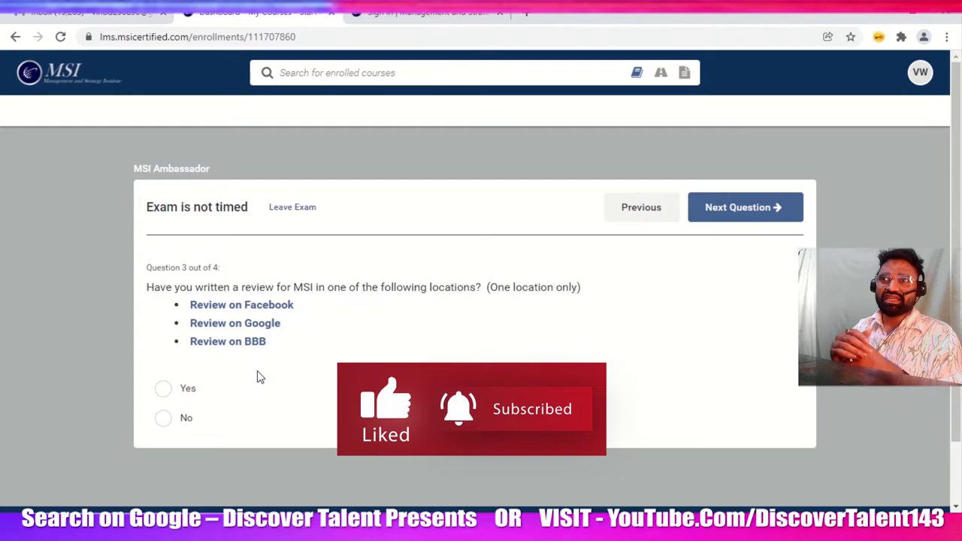
# Answer Yes to questions 3 and 4, then submit and confirm the answers
pyautogui.click(181, 394)
pyautogui.click(726, 206)
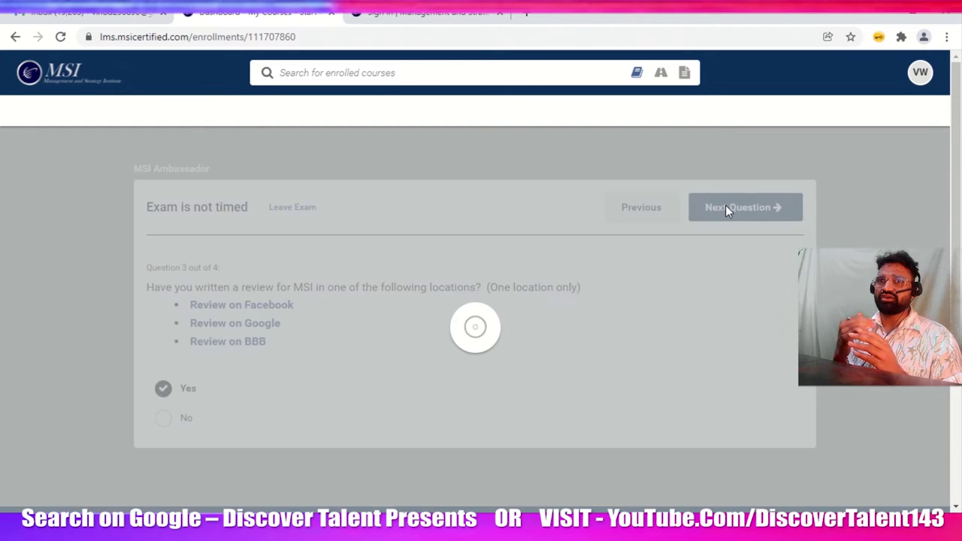
pyautogui.click(167, 345)
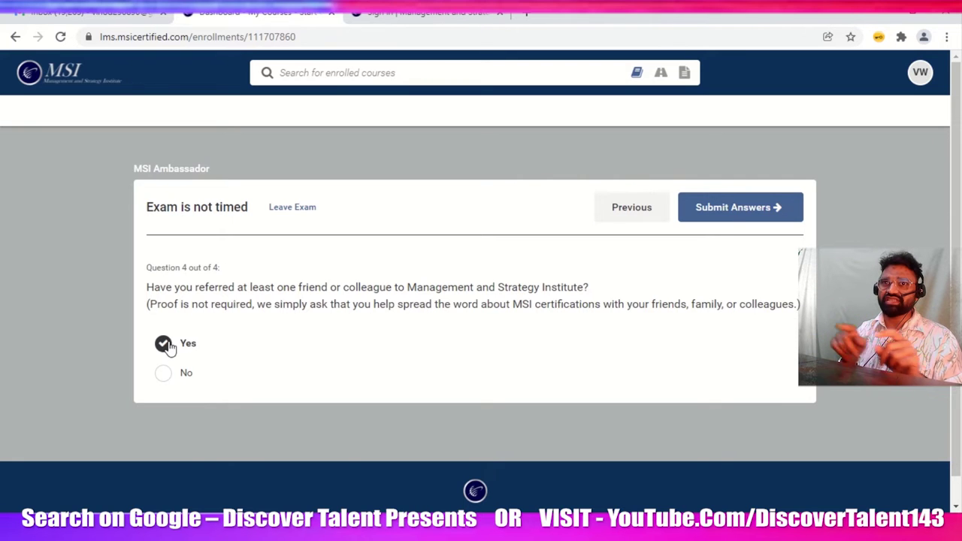
pyautogui.click(762, 207)
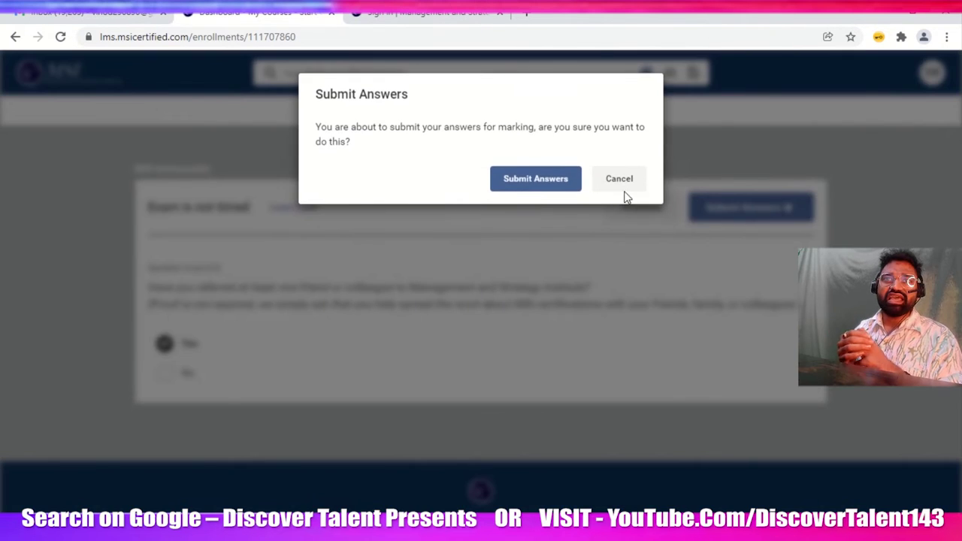
pyautogui.click(533, 176)
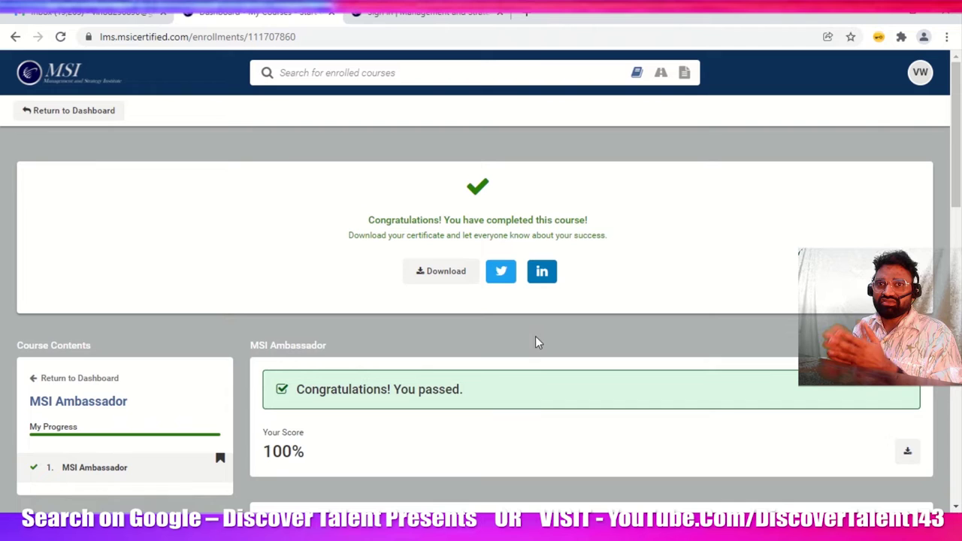
# Generate the Ambassador certificate and save it as Certificate.pdf in OneDrive > Excel Class
pyautogui.click(445, 272)
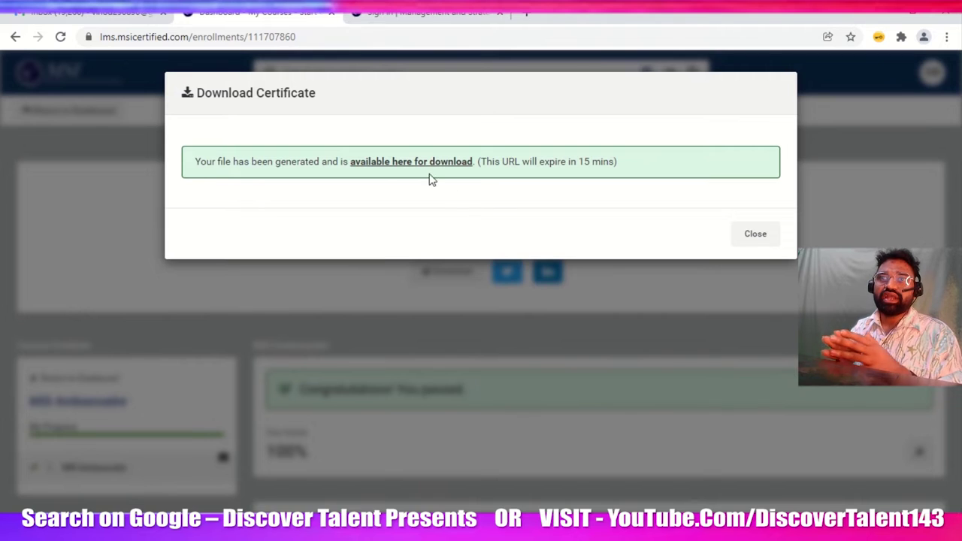
pyautogui.click(414, 170)
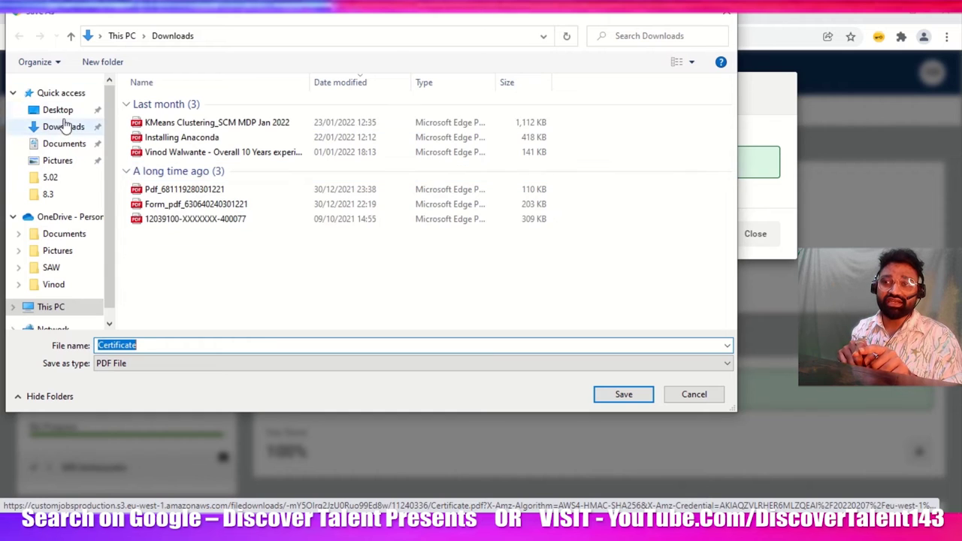
pyautogui.click(58, 110)
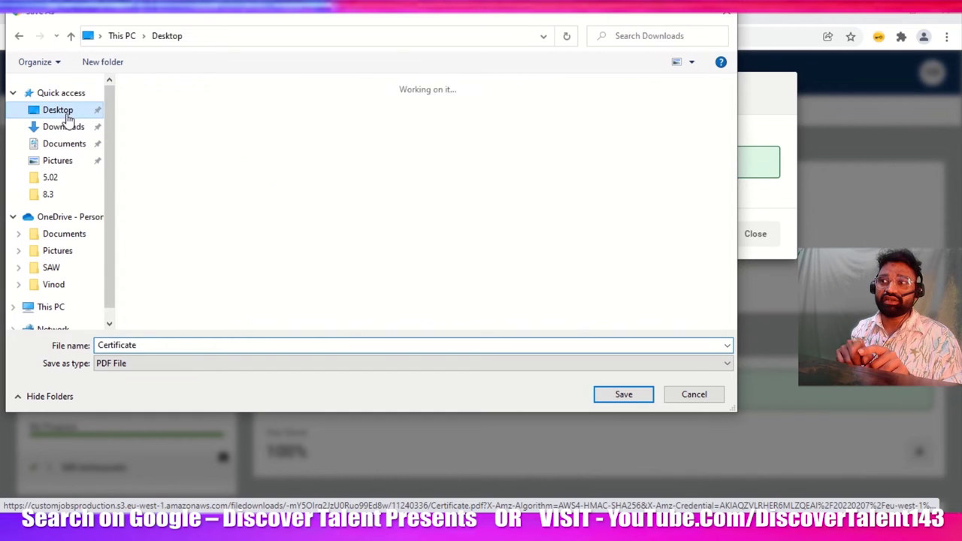
pyautogui.doubleClick(168, 344)
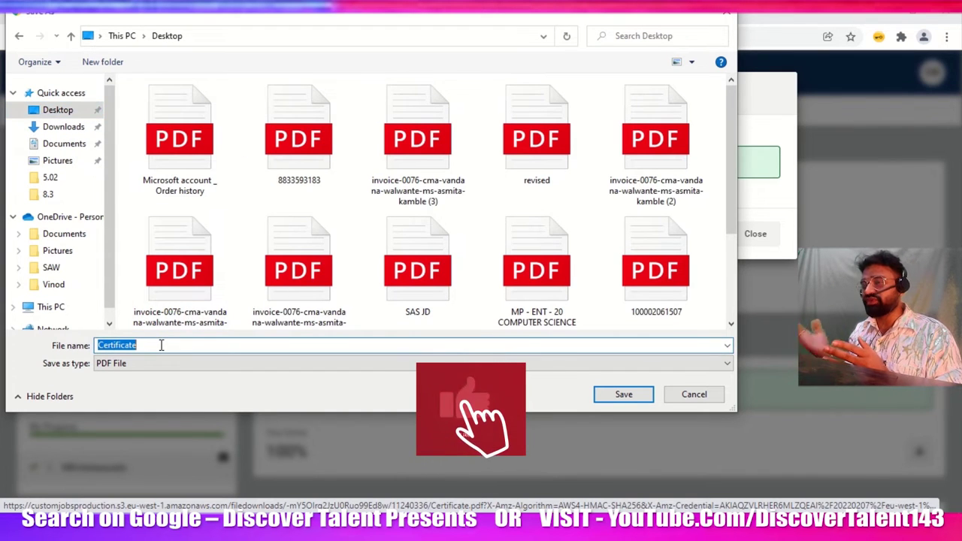
pyautogui.click(54, 286)
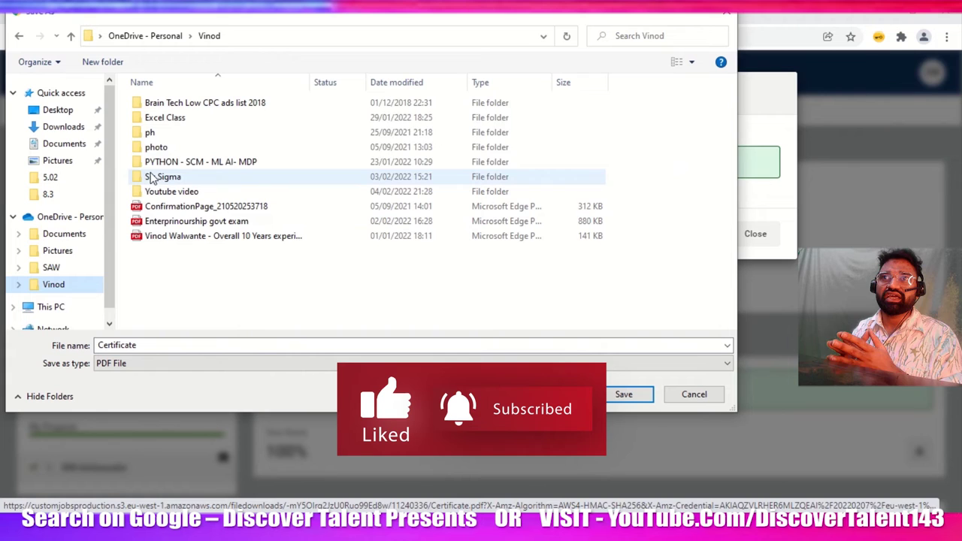
pyautogui.doubleClick(182, 117)
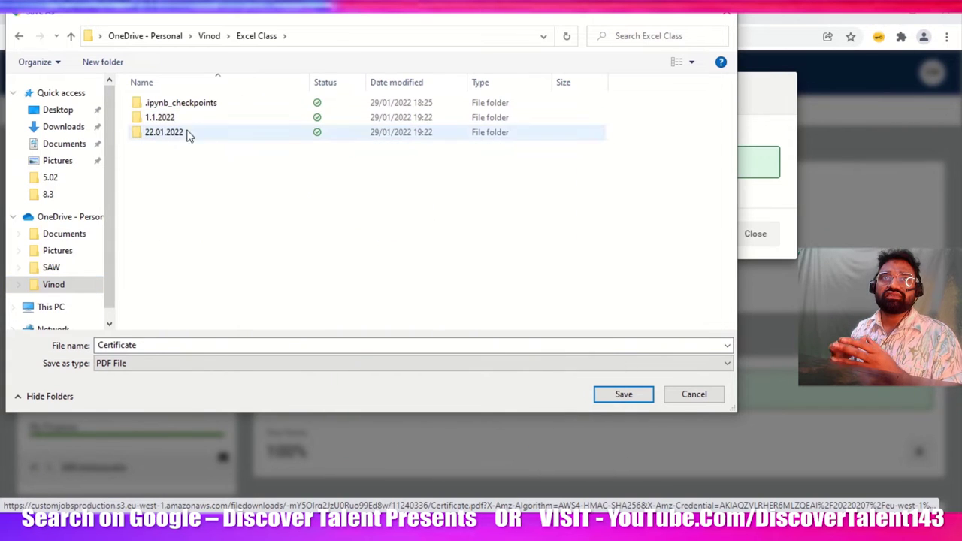
pyautogui.doubleClick(169, 345)
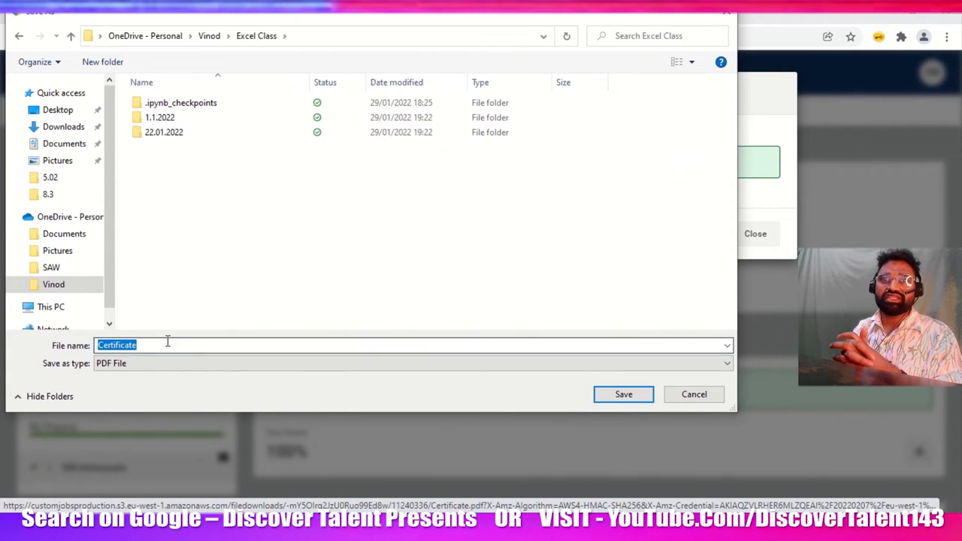
pyautogui.click(339, 35)
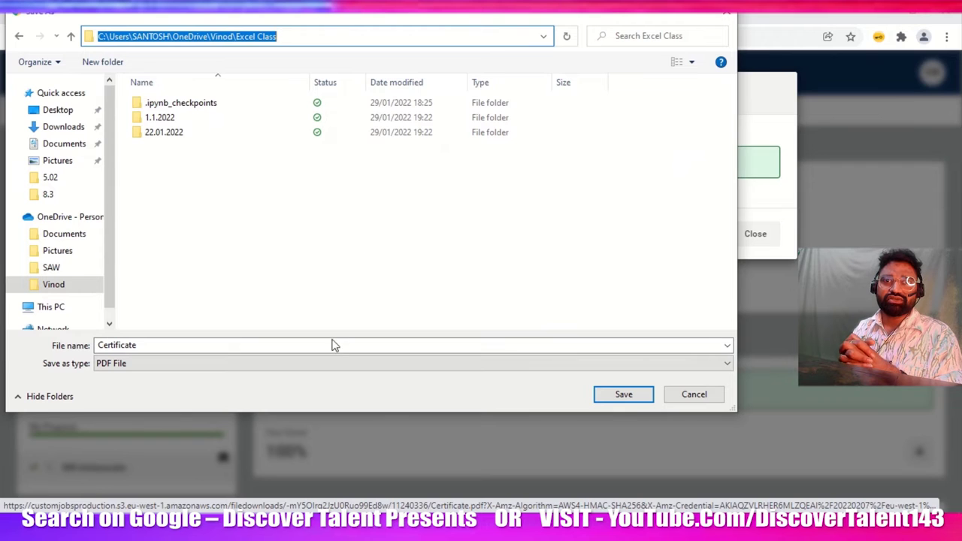
pyautogui.click(624, 394)
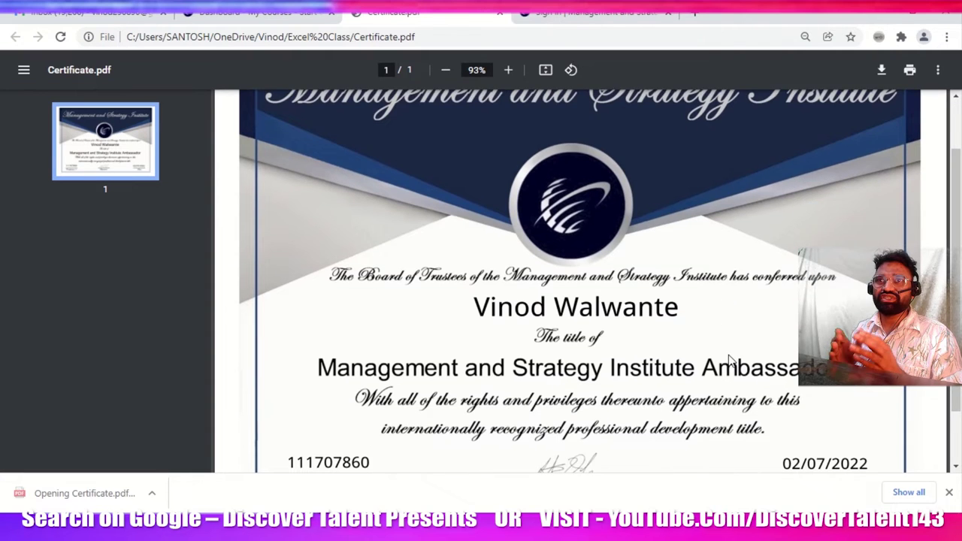
# Review Certificate.pdf, then share the certification to LinkedIn from the course page
pyautogui.scroll(-1, 685, 365)
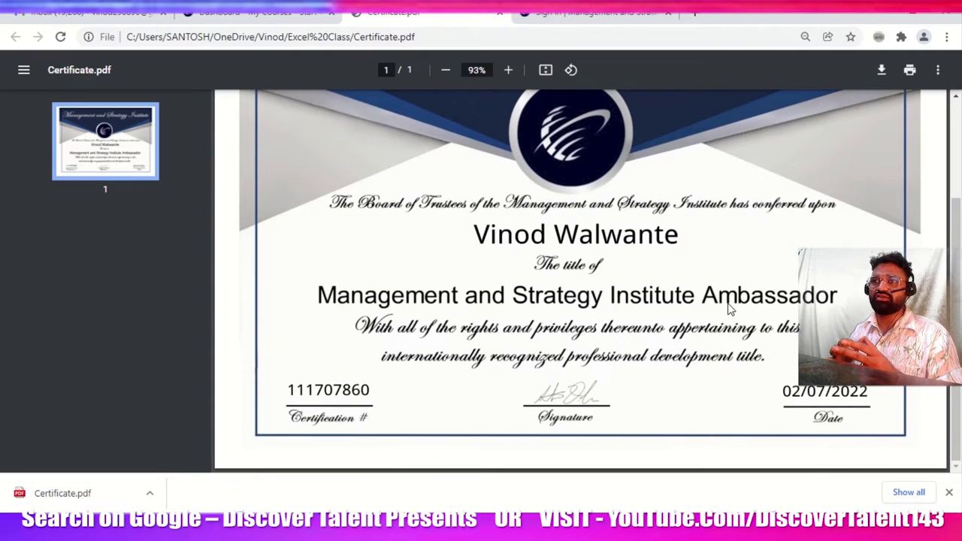
pyautogui.keyDown('ctrl'); pyautogui.scroll(-3, 686, 303); pyautogui.keyUp('ctrl')
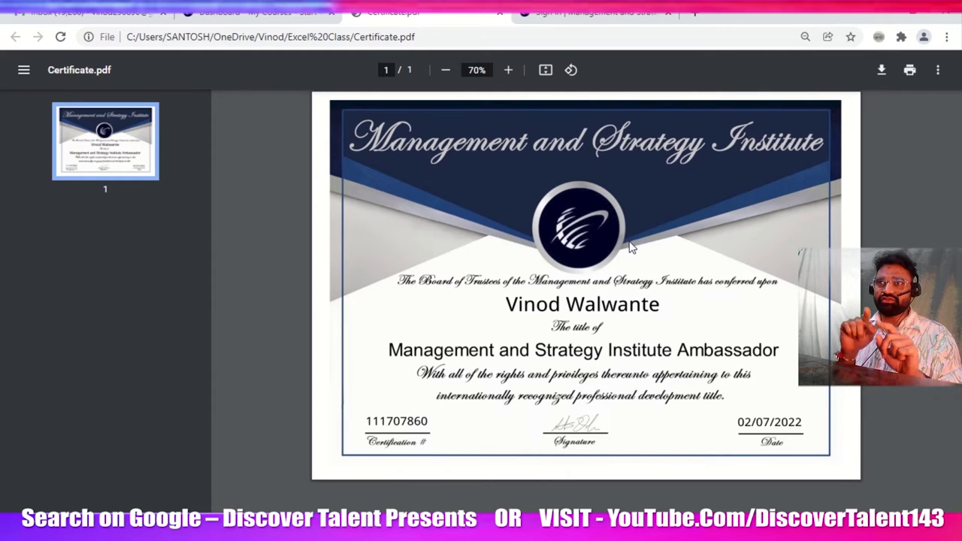
pyautogui.click(256, 13)
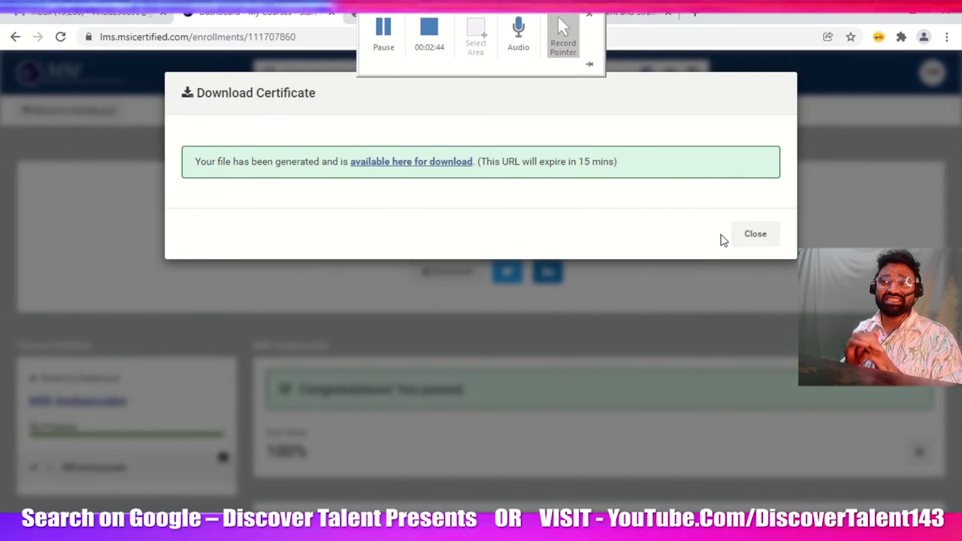
pyautogui.click(752, 233)
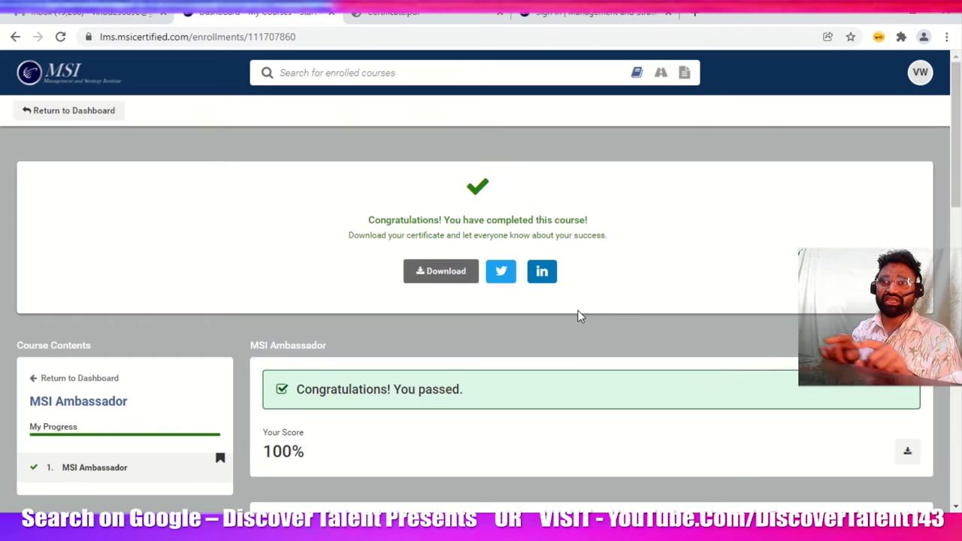
pyautogui.click(543, 272)
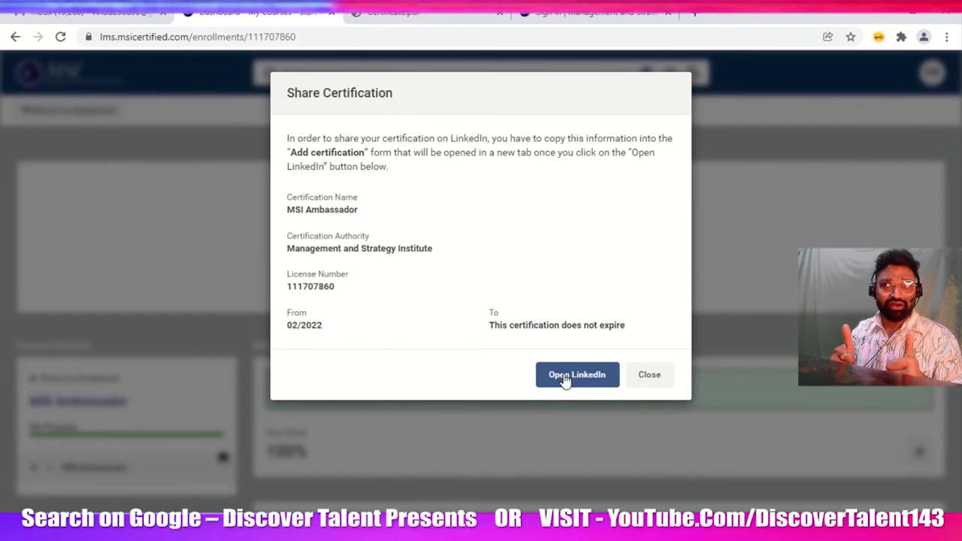
pyautogui.click(564, 374)
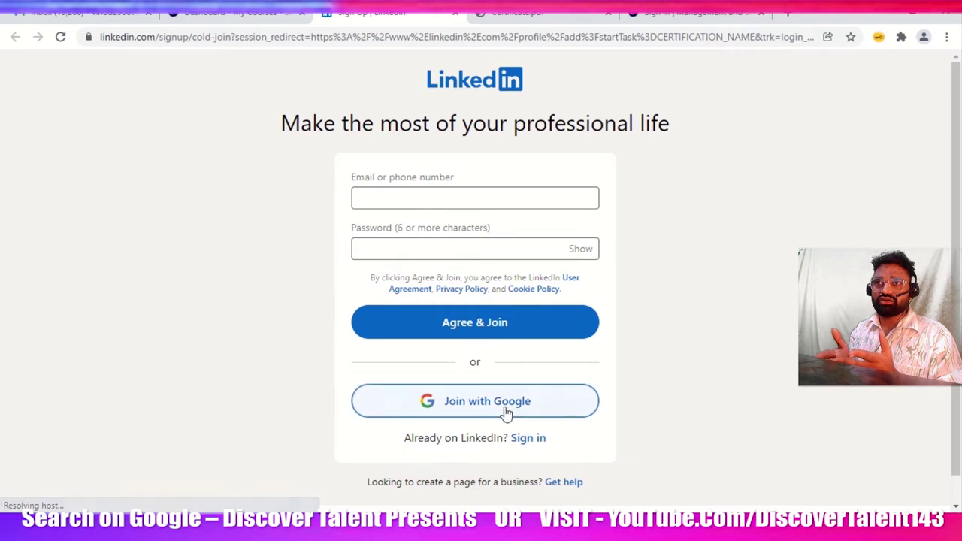
# Join LinkedIn with a Google account and its password, then start the security verification
pyautogui.click(506, 410)
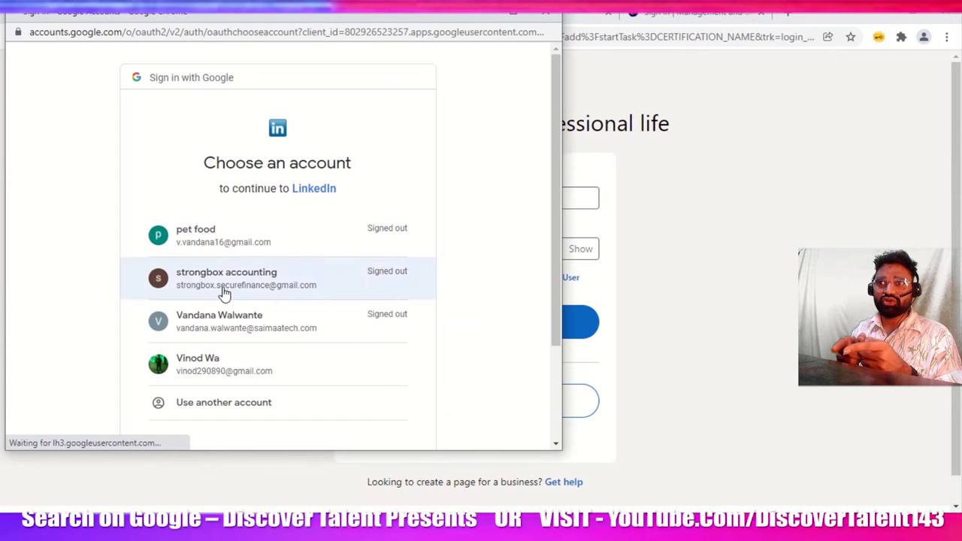
pyautogui.click(210, 364)
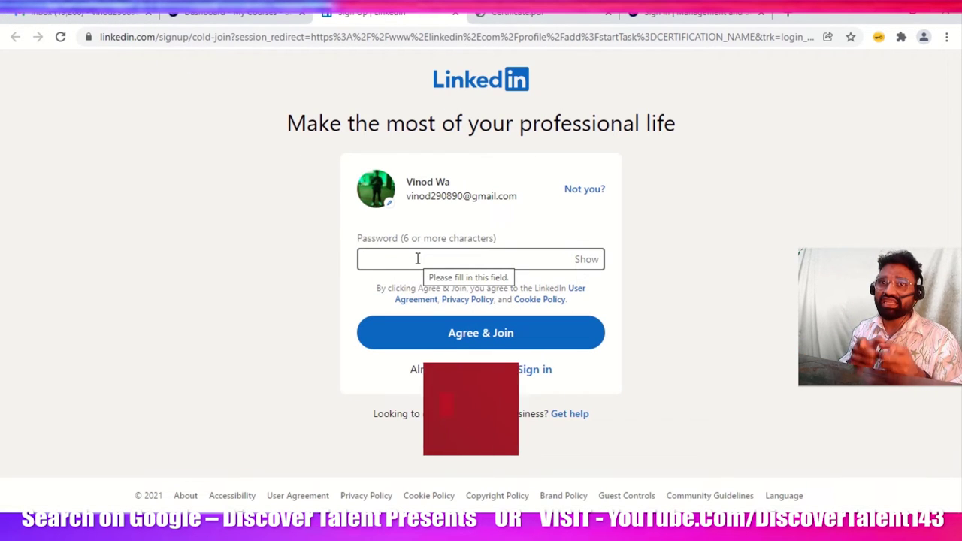
pyautogui.write('••••••')
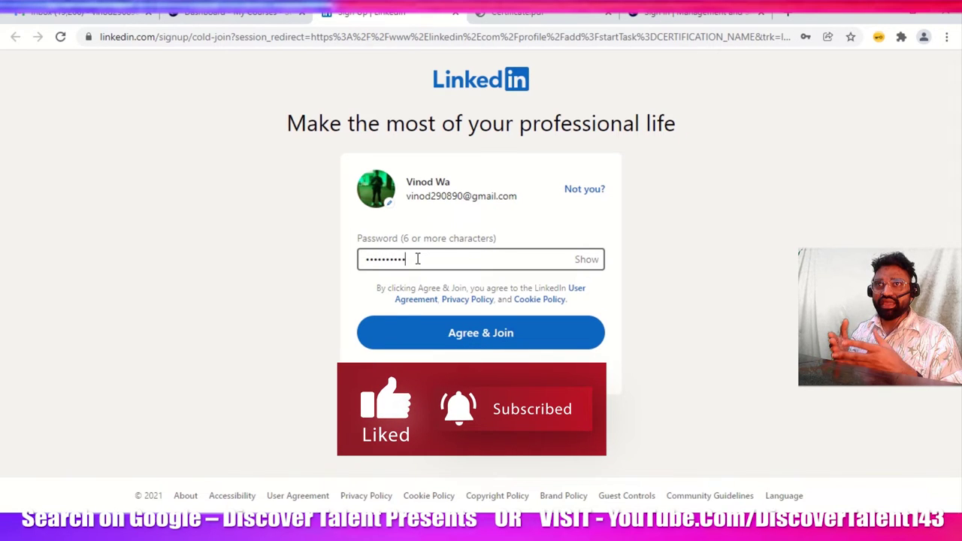
pyautogui.click(485, 334)
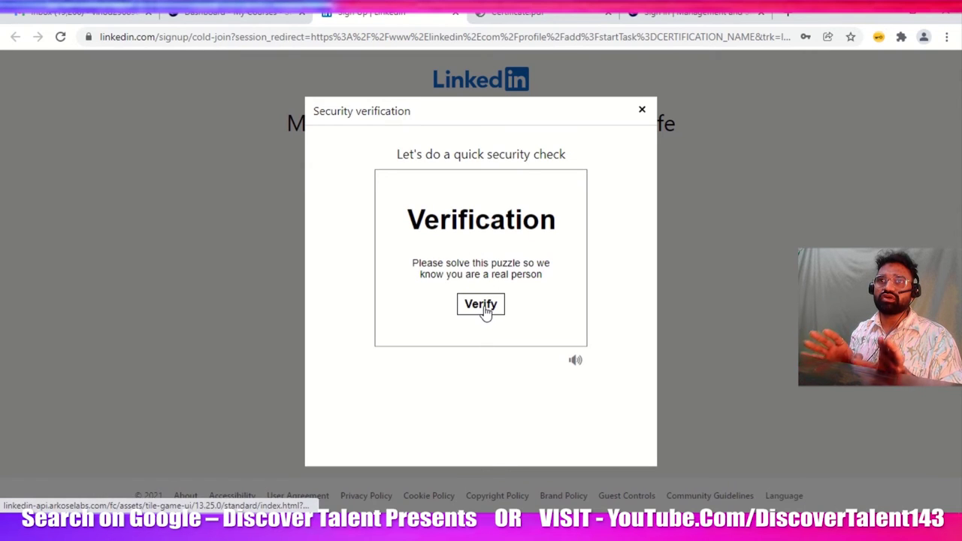
pyautogui.click(482, 306)
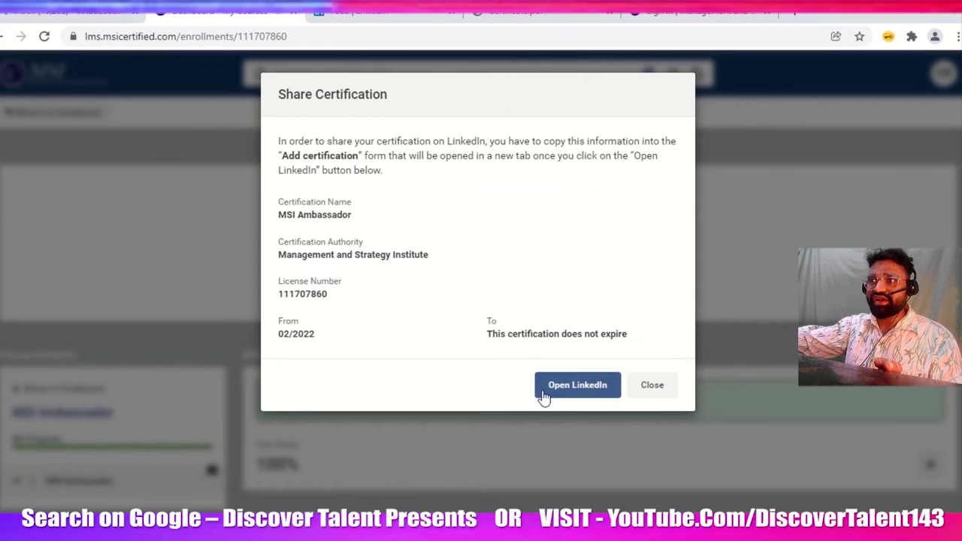
# Reopen LinkedIn from the Share Certification dialog to load the blank Add license or certification form
pyautogui.click(569, 385)
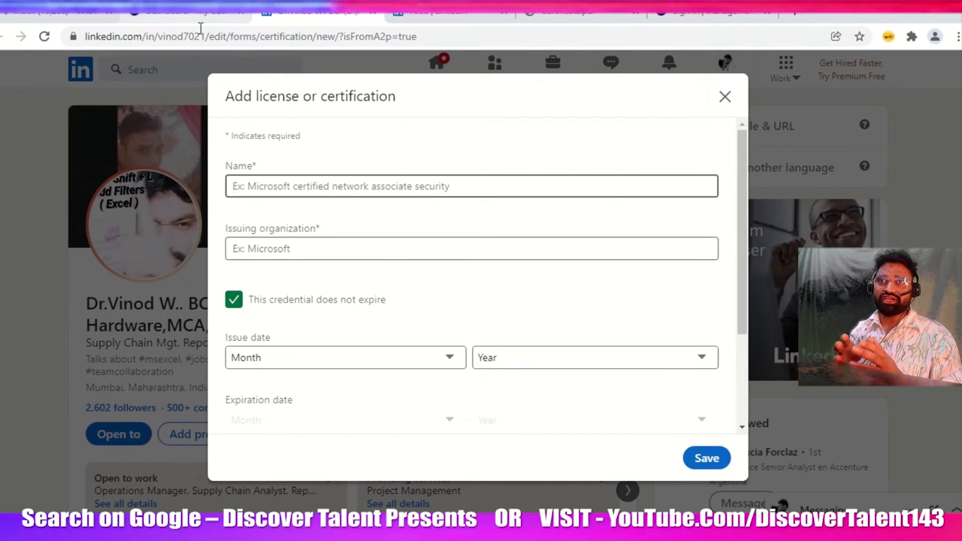
# Set the certification's issuing organization to MSI
pyautogui.click(335, 249)
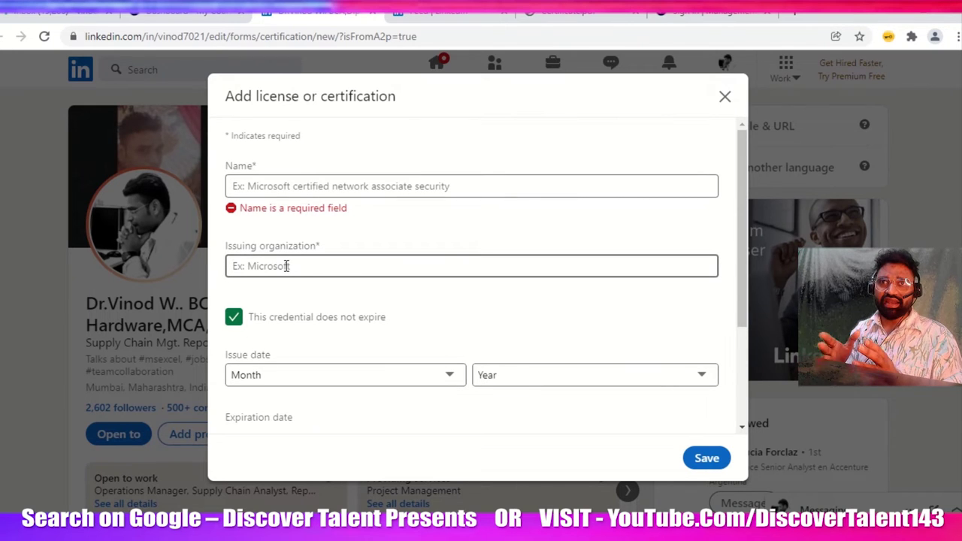
pyautogui.write('MS')
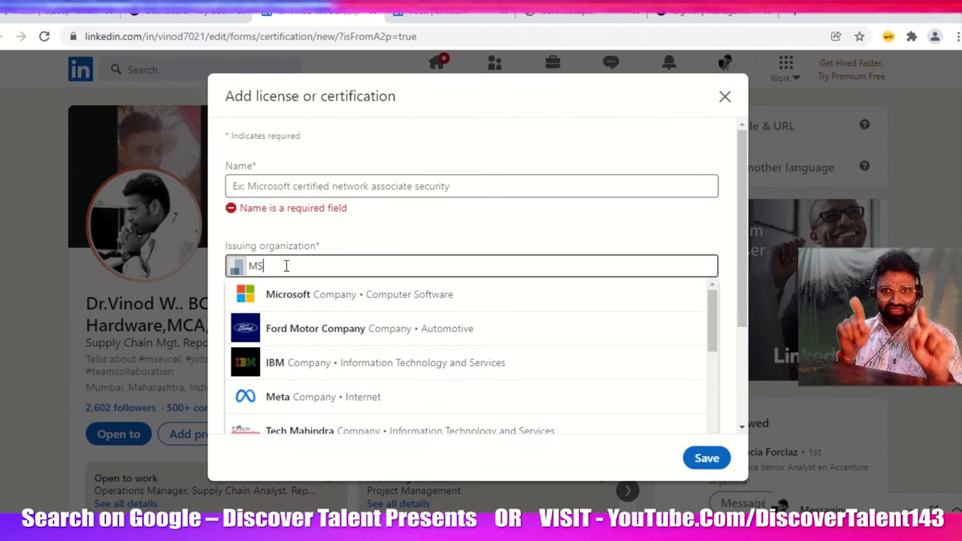
pyautogui.write('I')
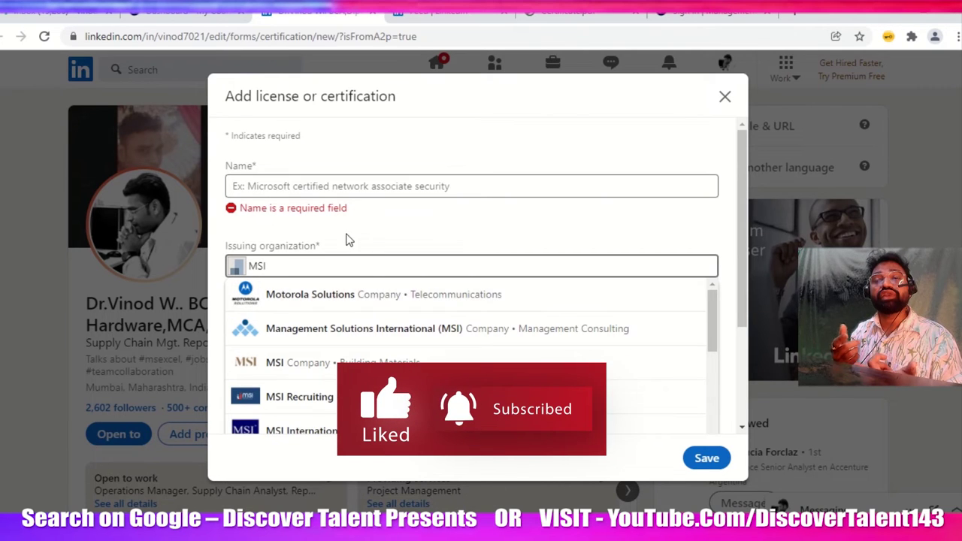
pyautogui.click(316, 208)
pyautogui.click(322, 186)
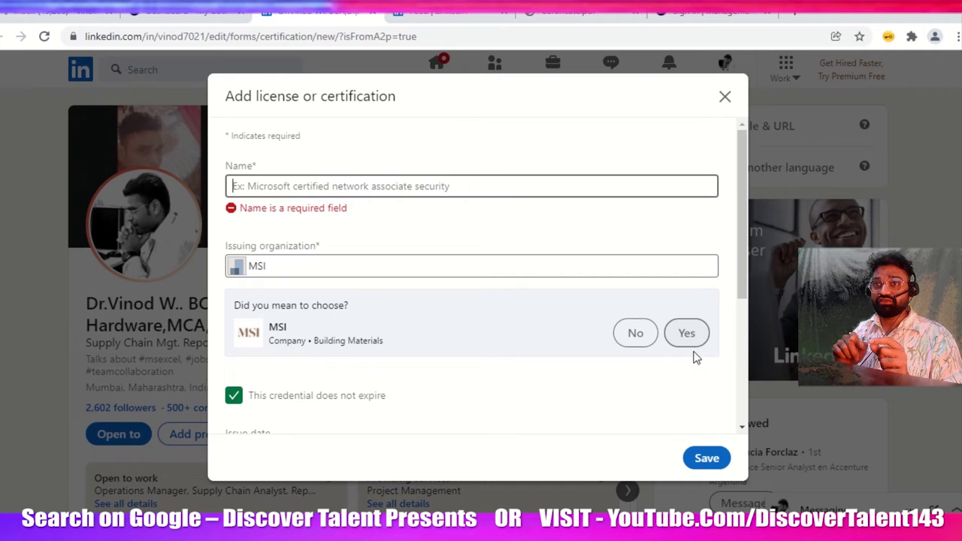
pyautogui.click(667, 344)
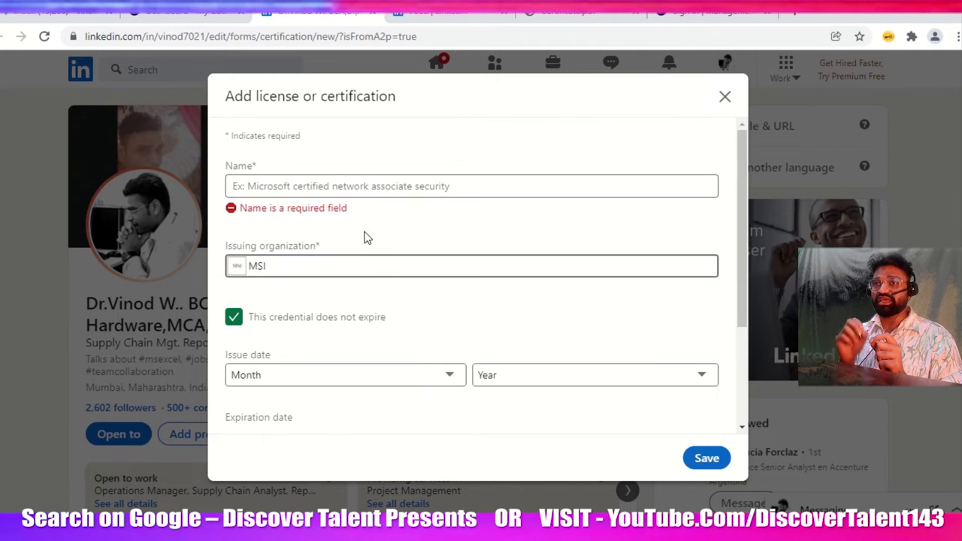
# Set the issue date to February 2022, keeping the form, then switch to the MSI details tab
pyautogui.click(425, 376)
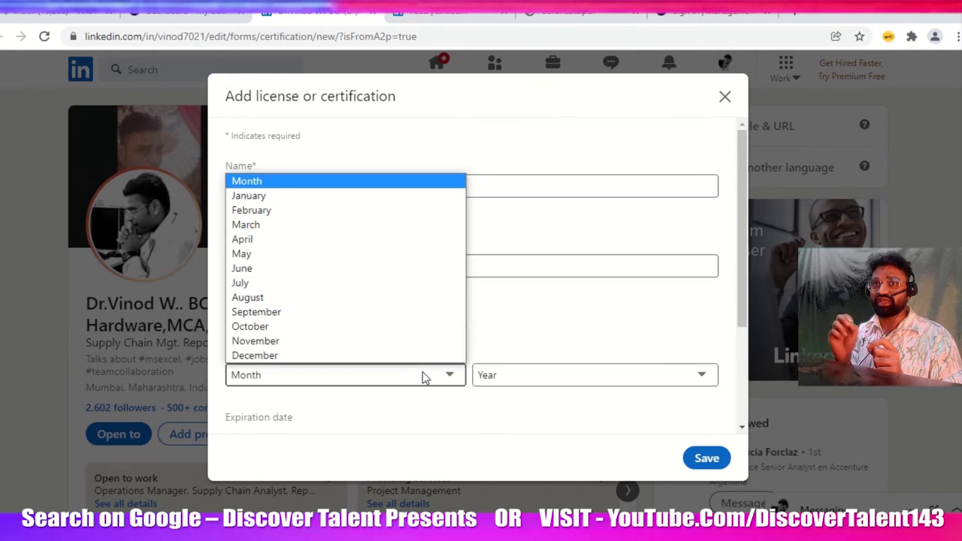
pyautogui.click(271, 210)
pyautogui.click(543, 374)
pyautogui.scroll(-1, 530, 226)
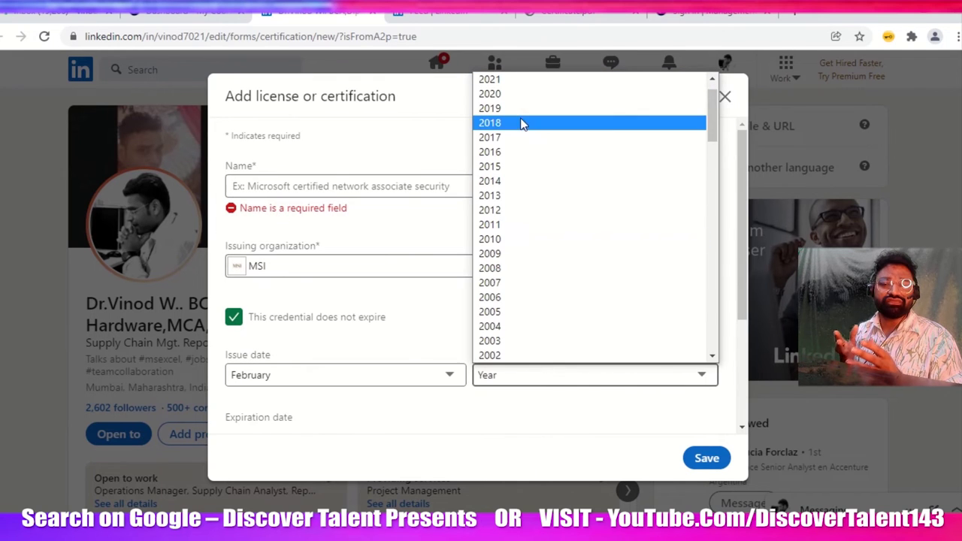
pyautogui.click(528, 66)
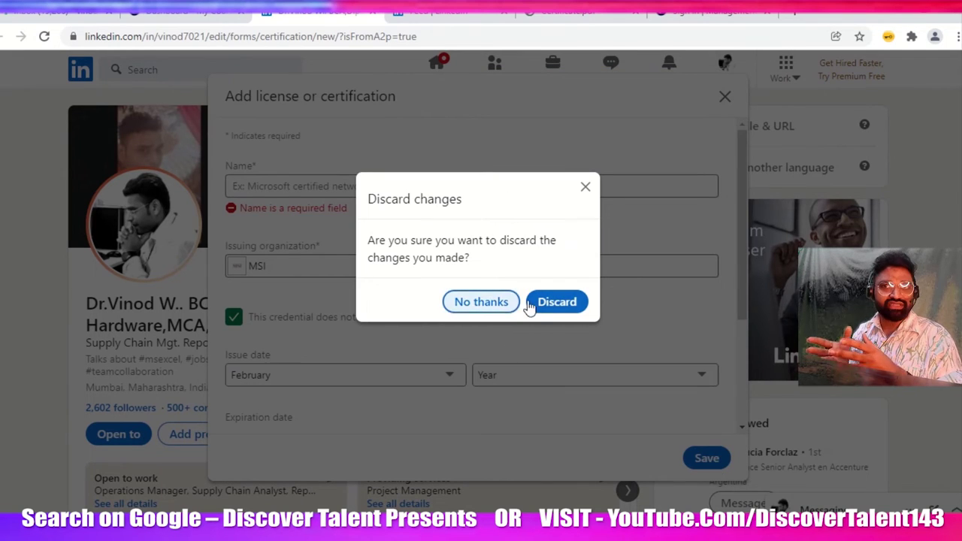
pyautogui.click(585, 187)
pyautogui.click(522, 374)
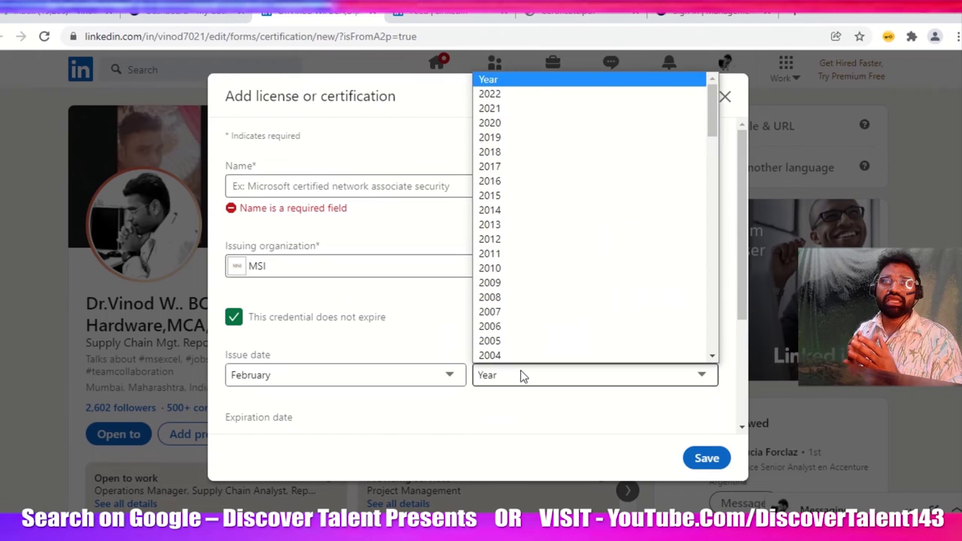
pyautogui.click(511, 97)
pyautogui.scroll(-2, 339, 368)
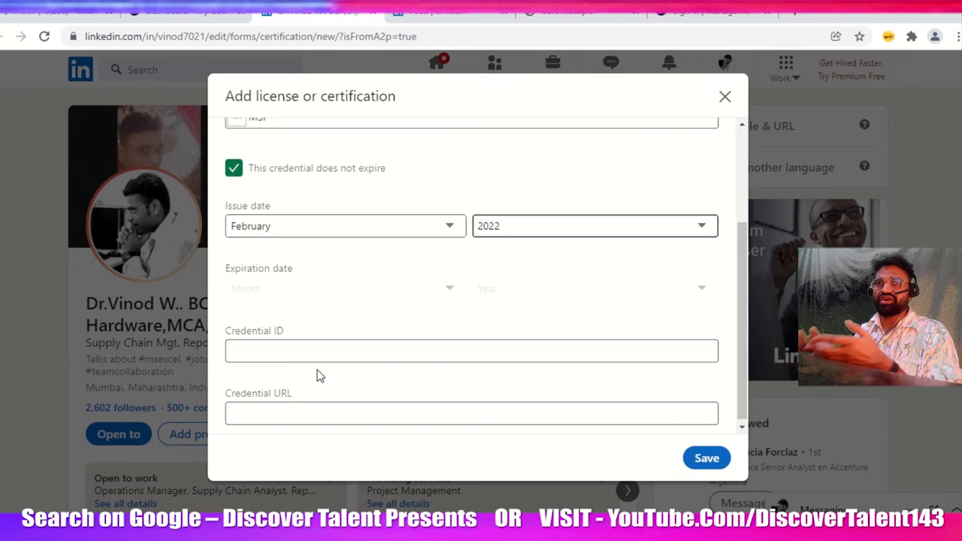
pyautogui.scroll(2, 316, 361)
pyautogui.click(293, 173)
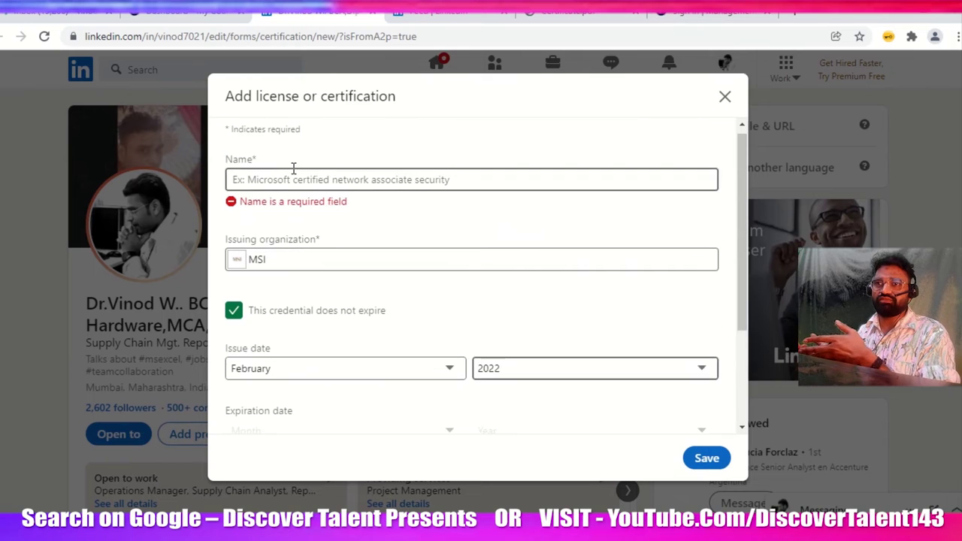
pyautogui.click(202, 12)
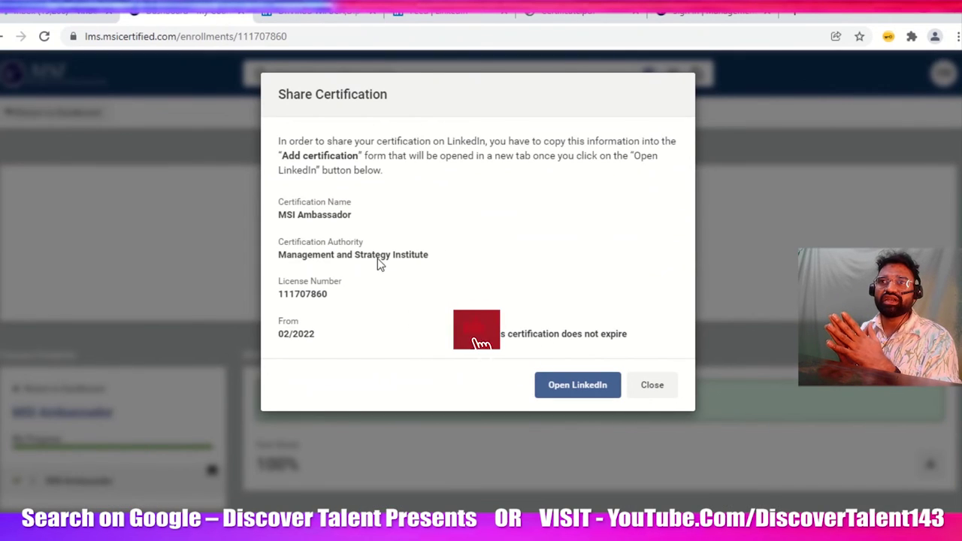
# Copy the certification authority name and close the share certification details
pyautogui.moveTo(427, 256); pyautogui.dragTo(224, 257)
pyautogui.click(224, 258)
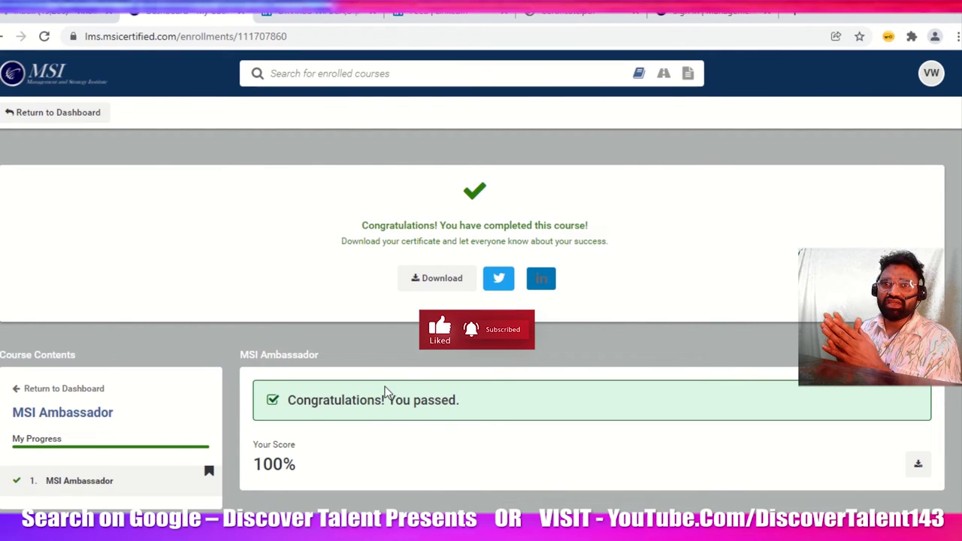
pyautogui.scroll(-2, 444, 339)
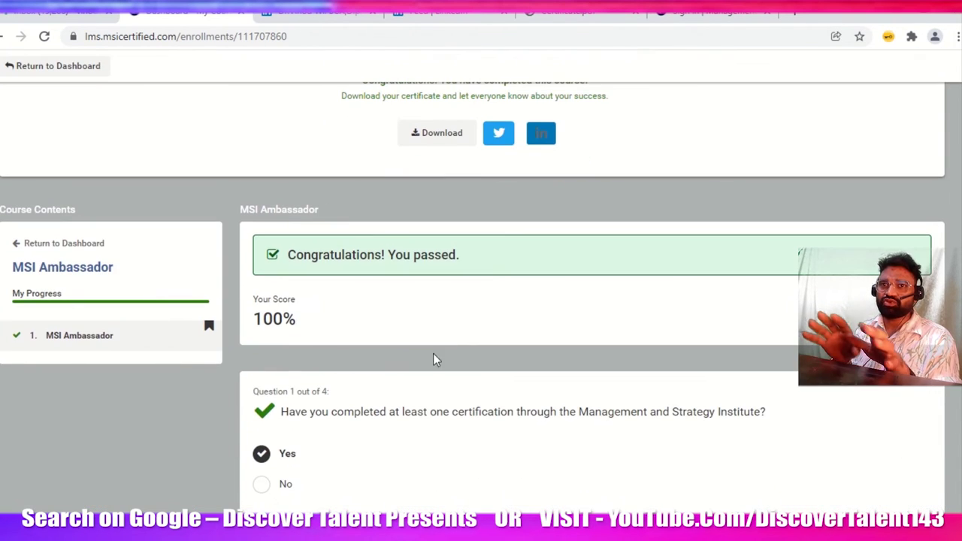
# Generate the MSI Ambassador certificate file and start its download
pyautogui.scroll(1, 428, 380)
pyautogui.scroll(1, 428, 383)
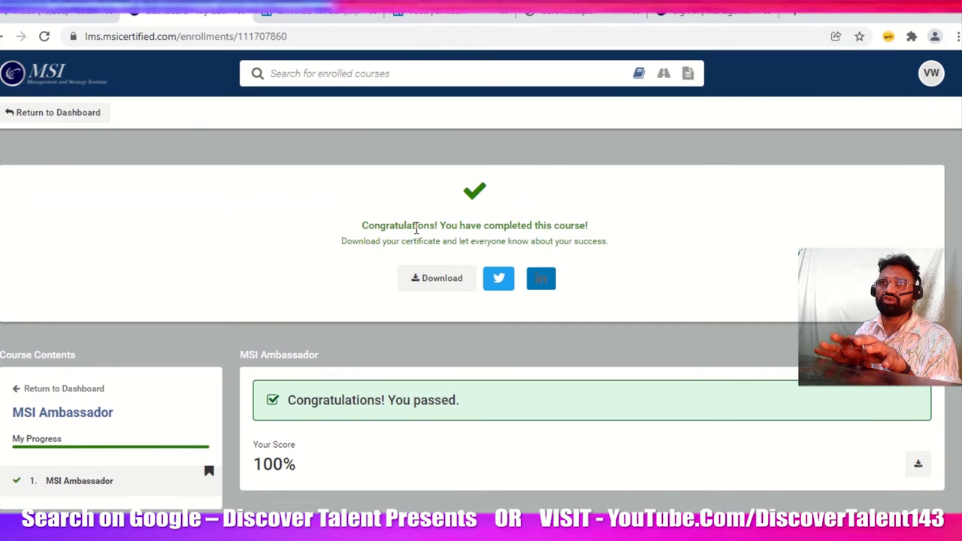
pyautogui.click(440, 289)
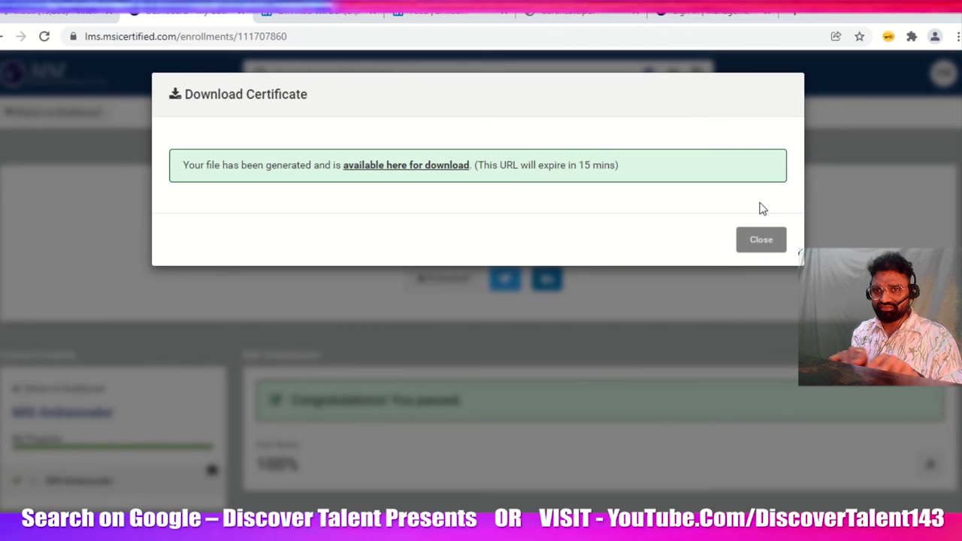
pyautogui.click(408, 171)
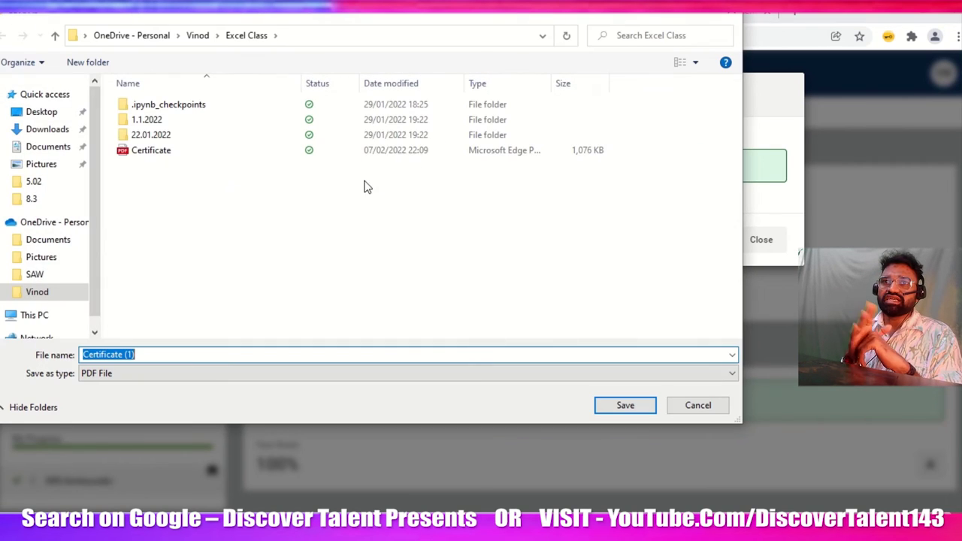
# Cancel saving a second certificate copy and return to Quick access in File Explorer
pyautogui.click(695, 405)
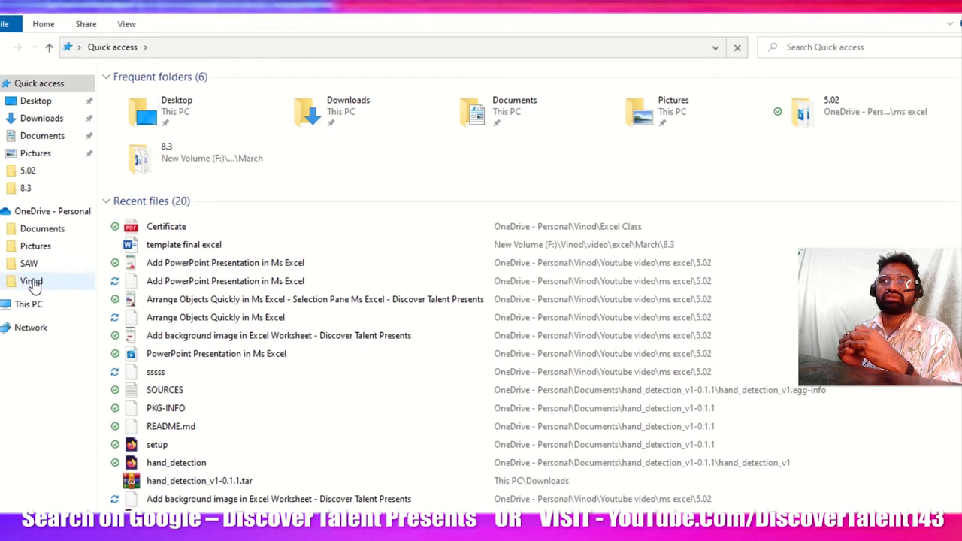
pyautogui.click(30, 281)
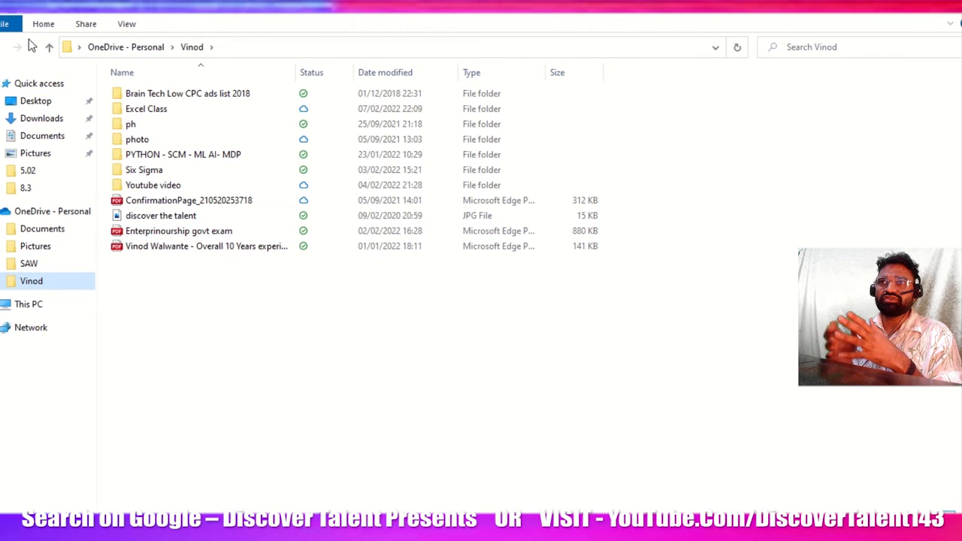
pyautogui.hotkey('alt', 'Left')
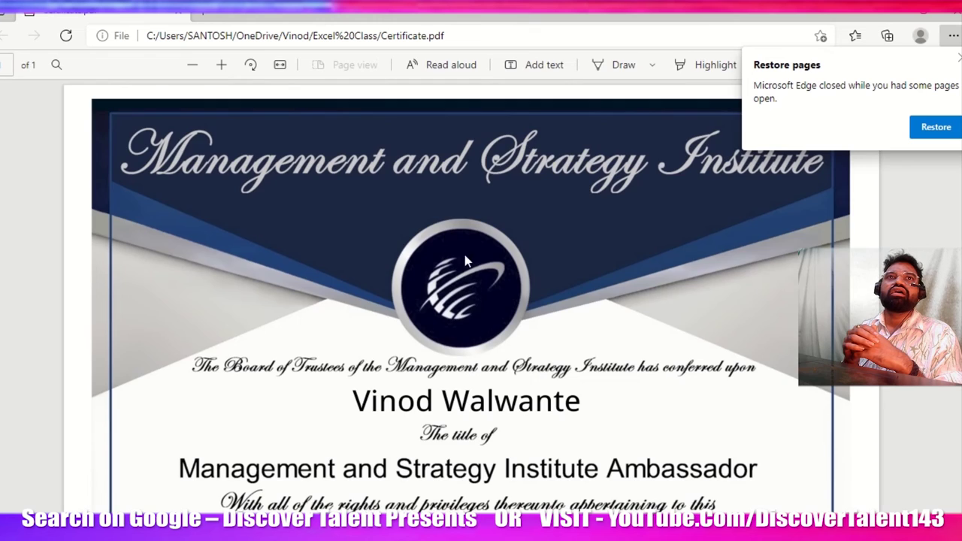
# Scroll through the Ambassador certificate PDF, then switch back to the Chrome dashboard window
pyautogui.scroll(-2, 376, 342)
pyautogui.scroll(2, 353, 271)
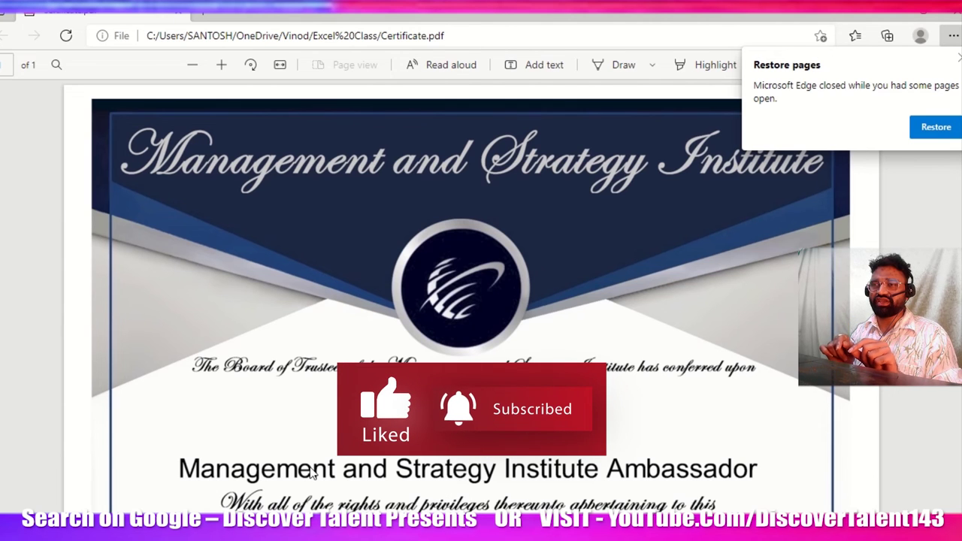
pyautogui.hotkey('alt', 'Tab')
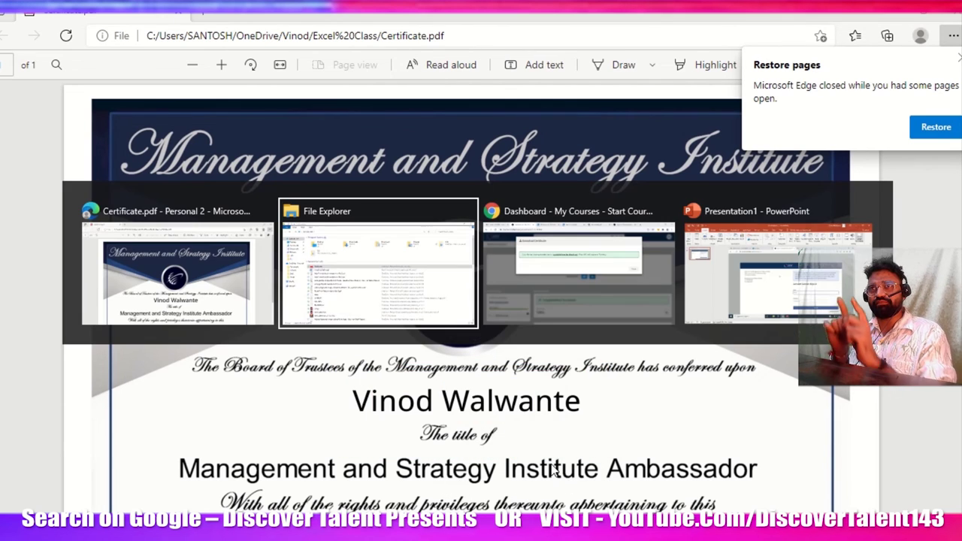
pyautogui.hotkey('alt', 'Tab')
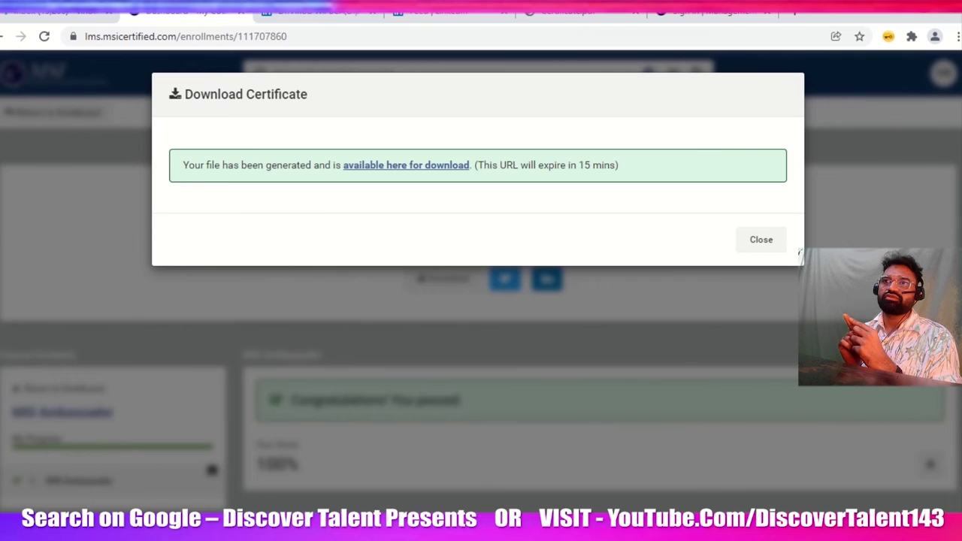
# On the LinkedIn certification form, type the name starting 'Management and Star' and dismiss suggestions
pyautogui.click(352, 13)
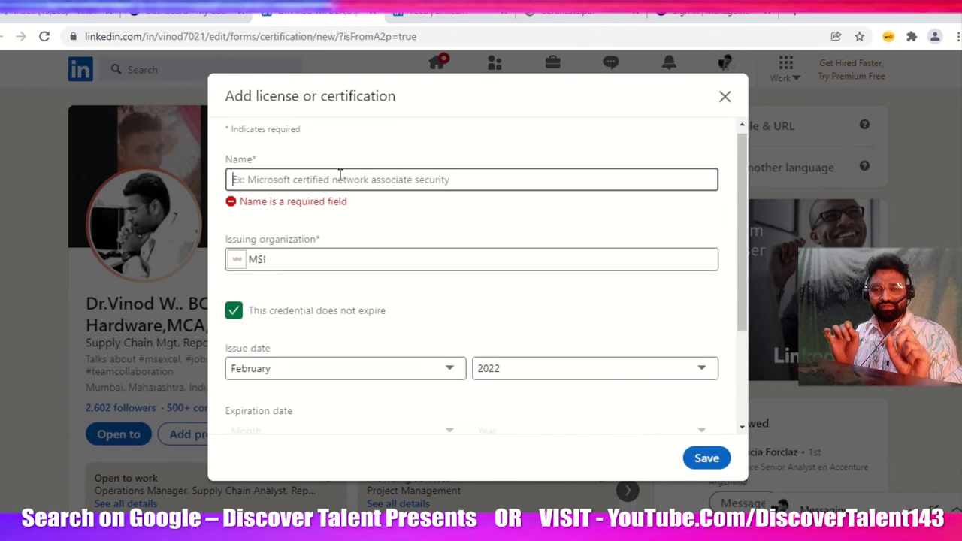
pyautogui.write('Managem')
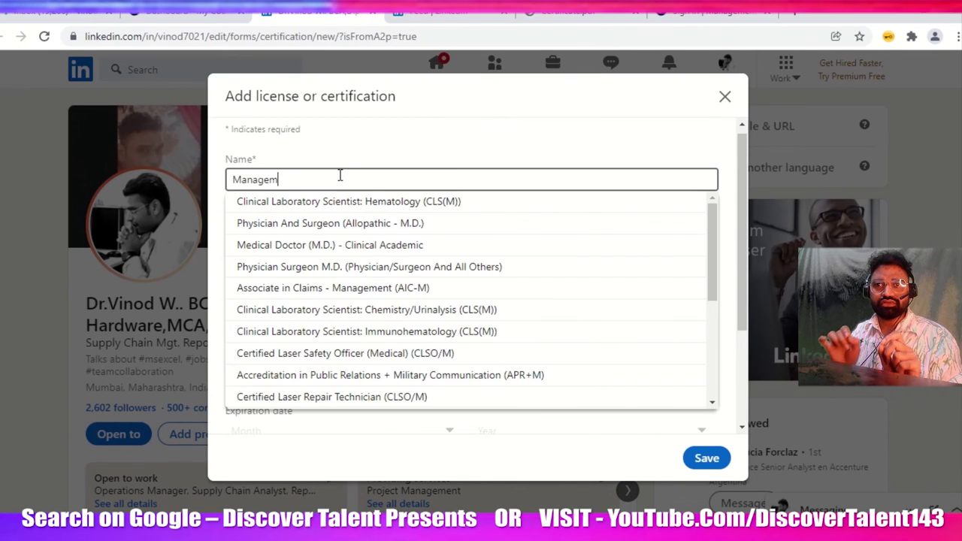
pyautogui.write('ent and S')
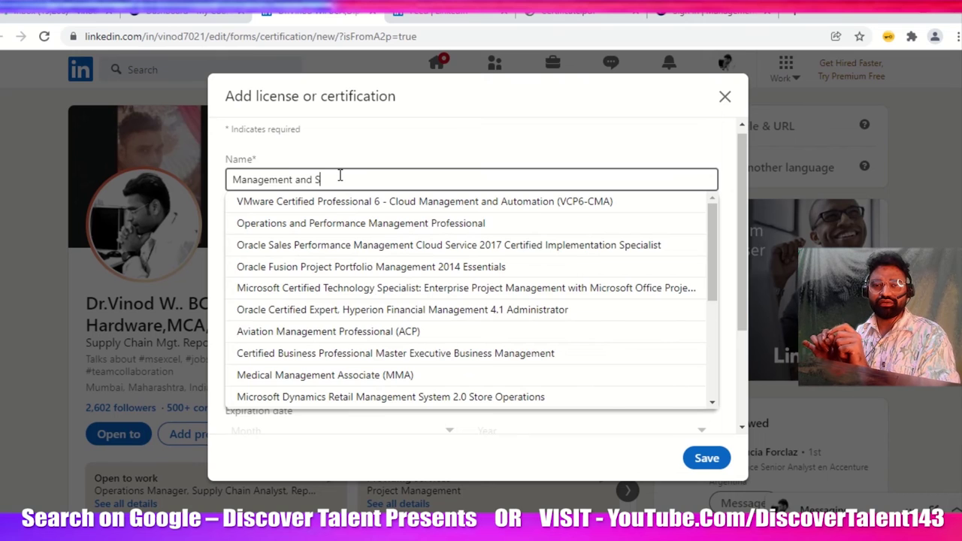
pyautogui.write('targe')
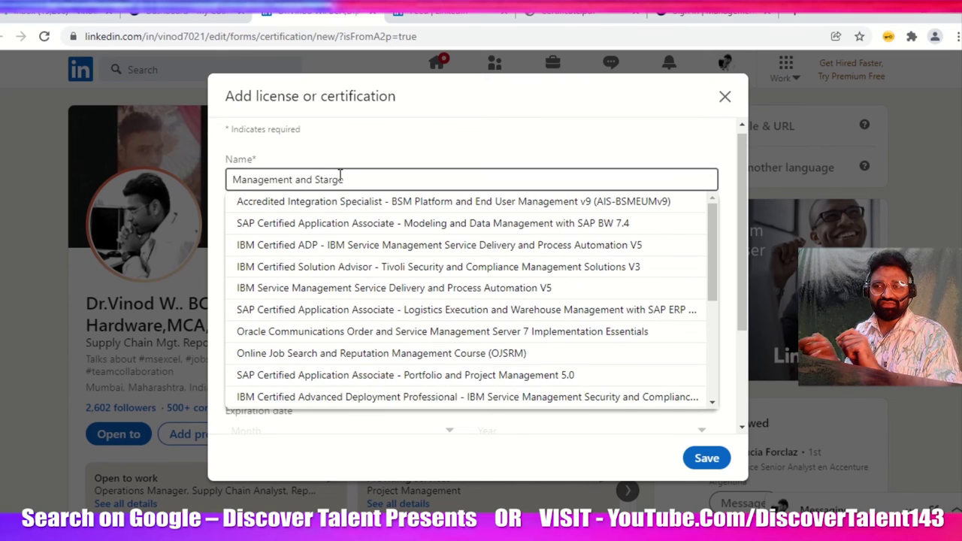
pyautogui.press('Escape')
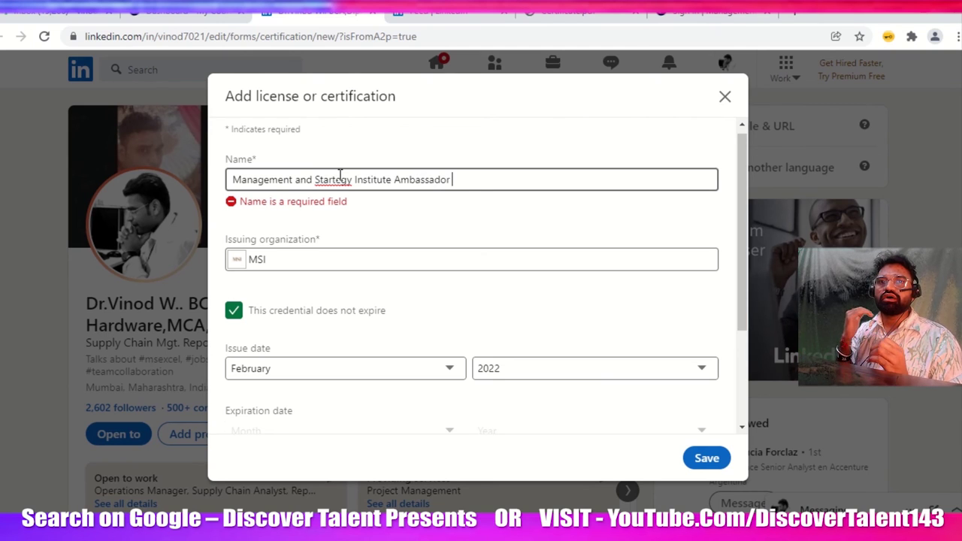
# Correct 'Startegy' to 'Strategy' in the certification name and save the certification
pyautogui.doubleClick(340, 180)
pyautogui.rightClick(352, 181)
pyautogui.click(387, 188)
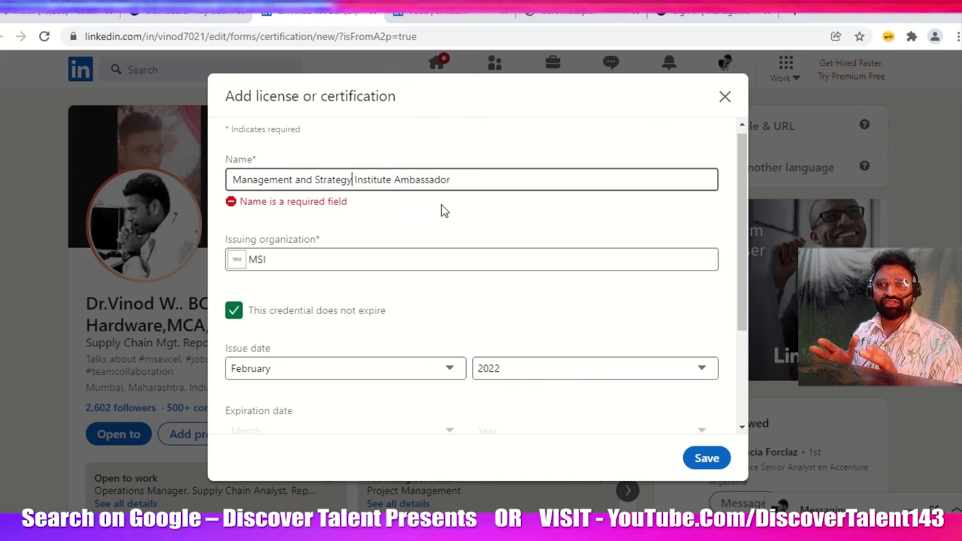
pyautogui.click(382, 234)
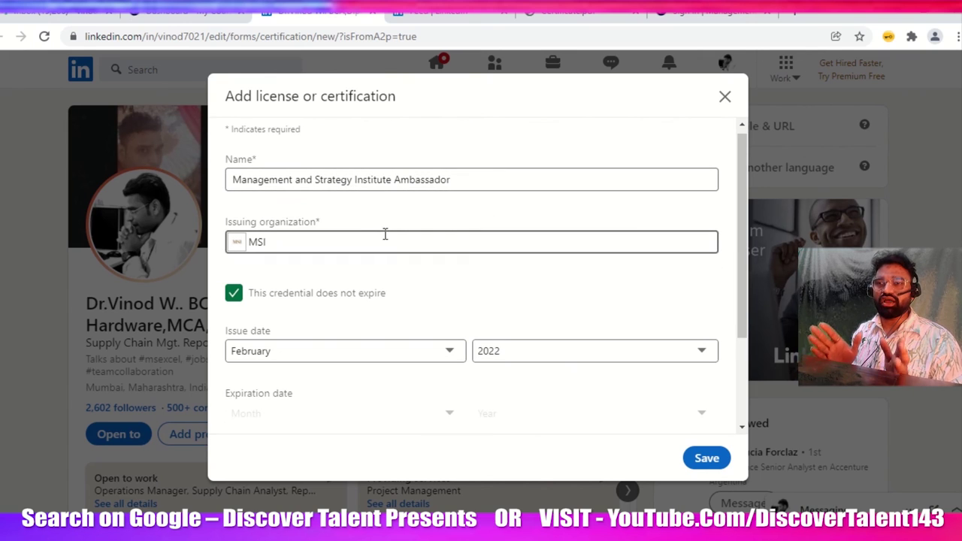
pyautogui.scroll(-2, 714, 404)
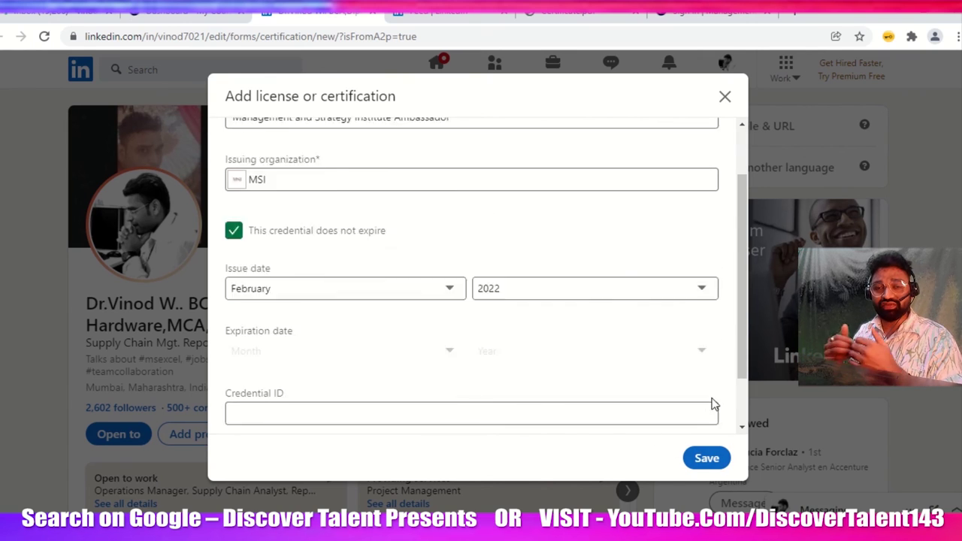
pyautogui.click(705, 457)
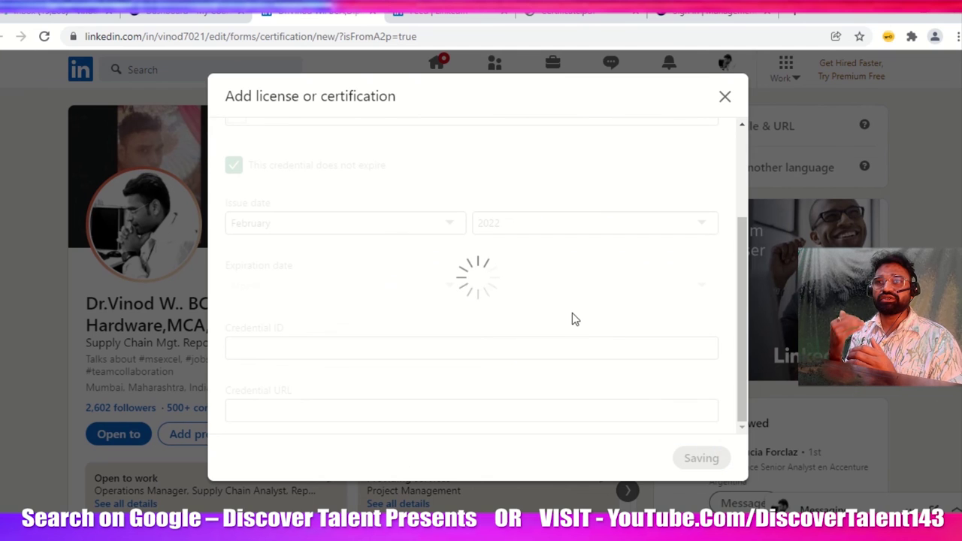
# Scroll through the profile page after the 'Save was successful' confirmation appears
pyautogui.scroll(-3, 494, 369)
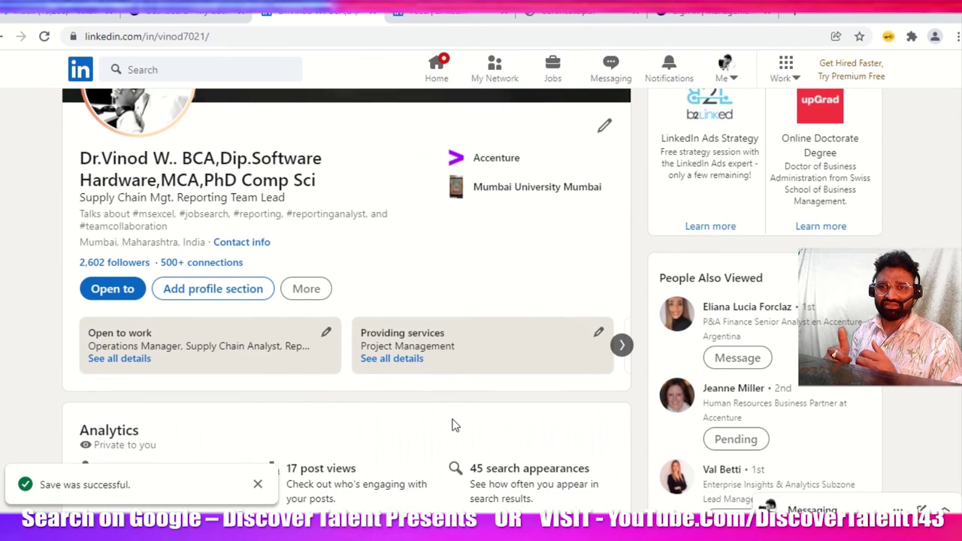
pyautogui.scroll(-2, 459, 412)
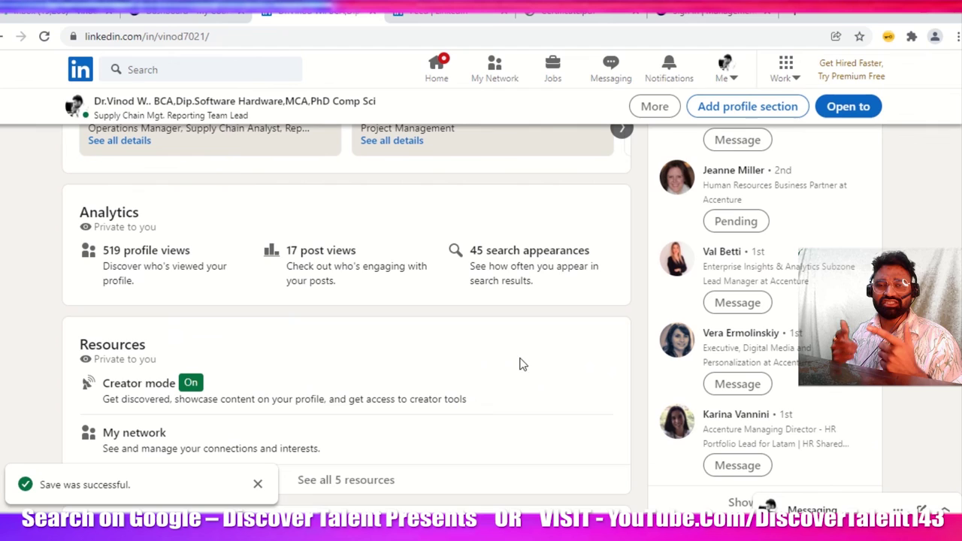
pyautogui.scroll(5, 512, 344)
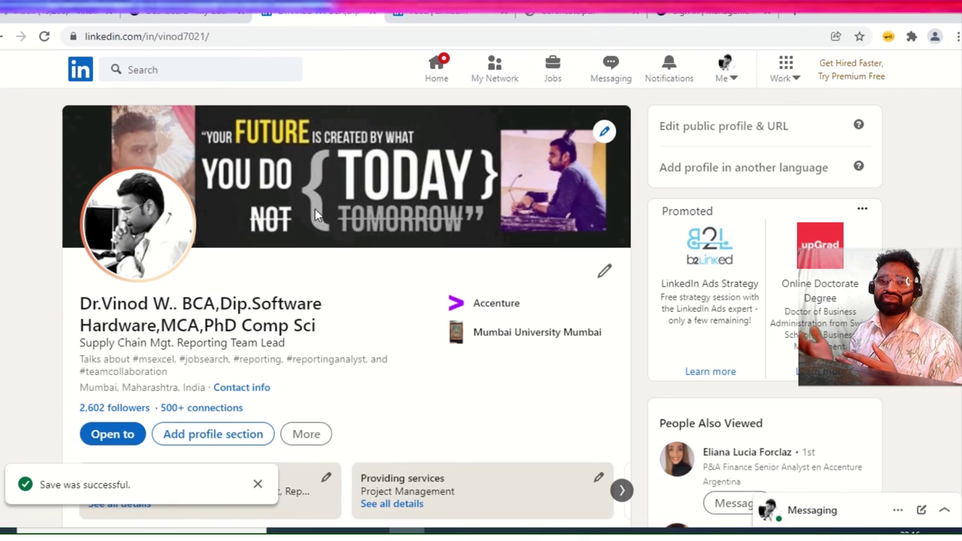
pyautogui.moveTo(450, 34)
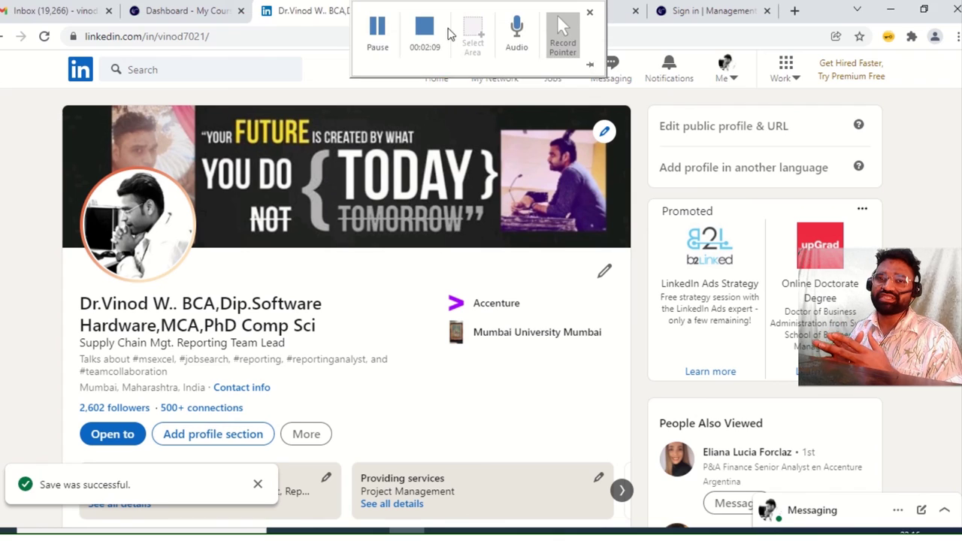